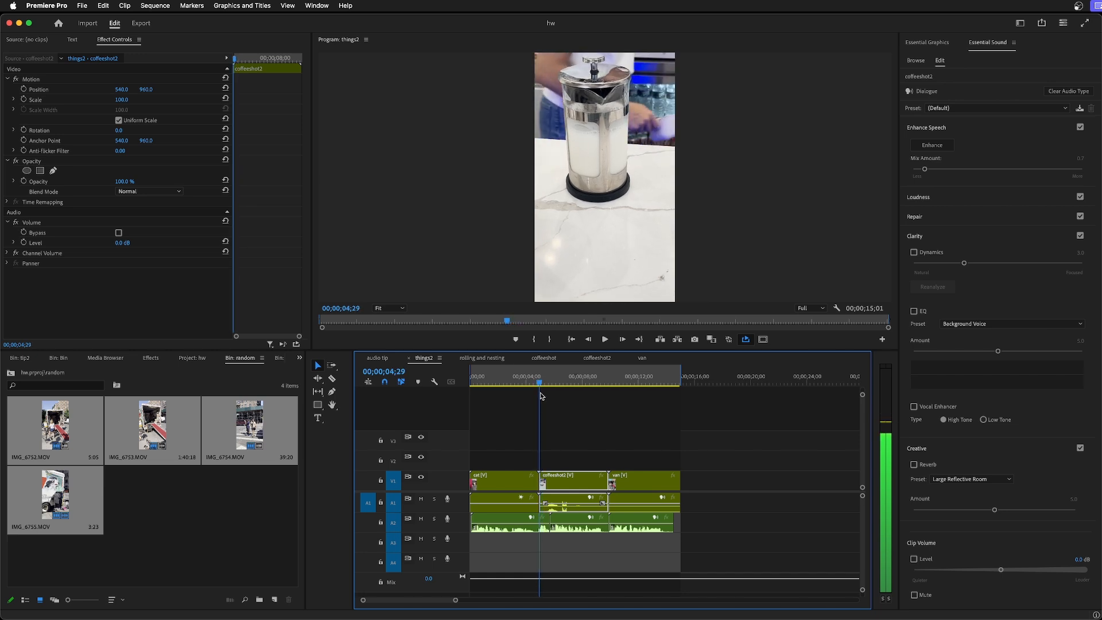
Play and scrub through the coffeeshot2 section of the things2 sequence to review its footage.
{"action": "left_click", "coordinate": [575, 428]}
{"action": "key", "text": "space"}
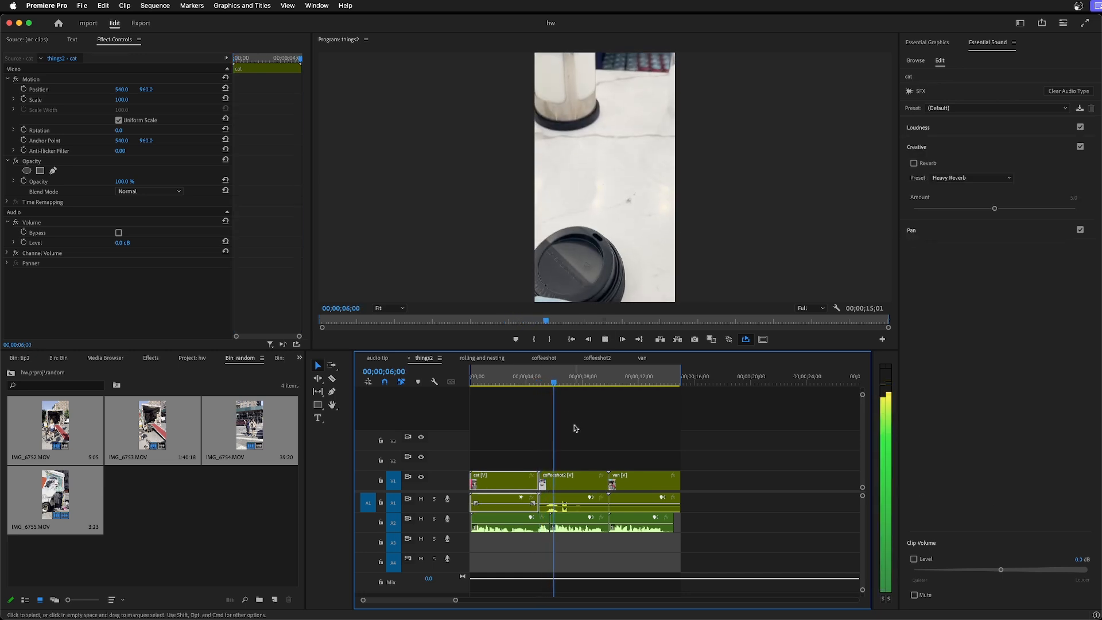
{"action": "left_click", "coordinate": [603, 487]}
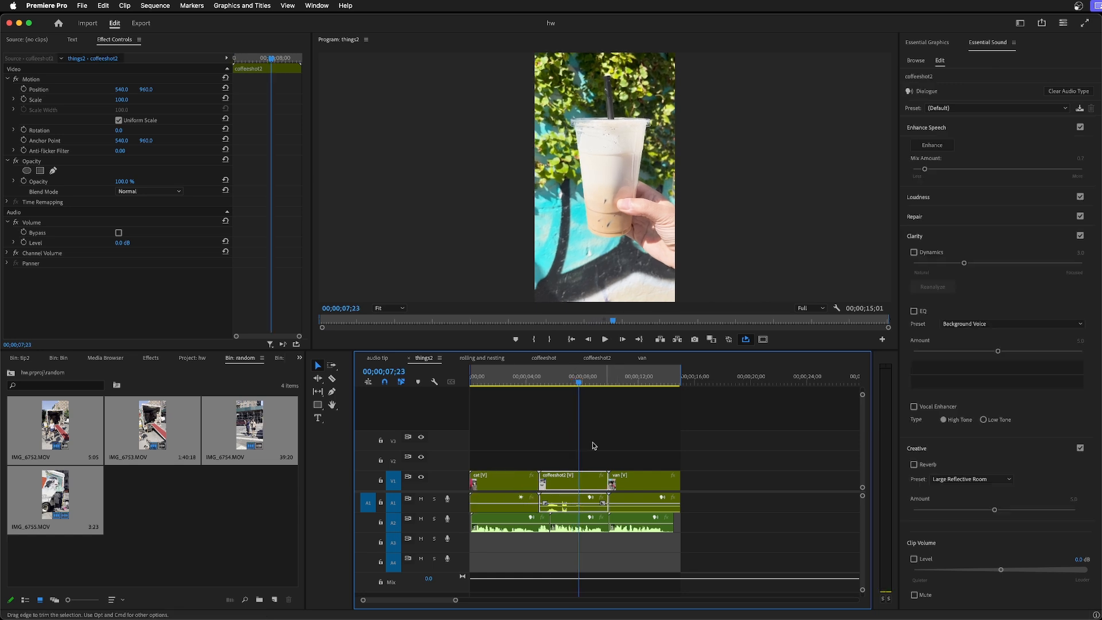
{"action": "left_click_drag", "start_coordinate": [572, 384], "coordinate": [565, 385]}
{"action": "key", "text": "space"}
Open the nested coffeeshot2 sequence and review its clips by scrubbing and playing.
{"action": "key", "text": "space"}
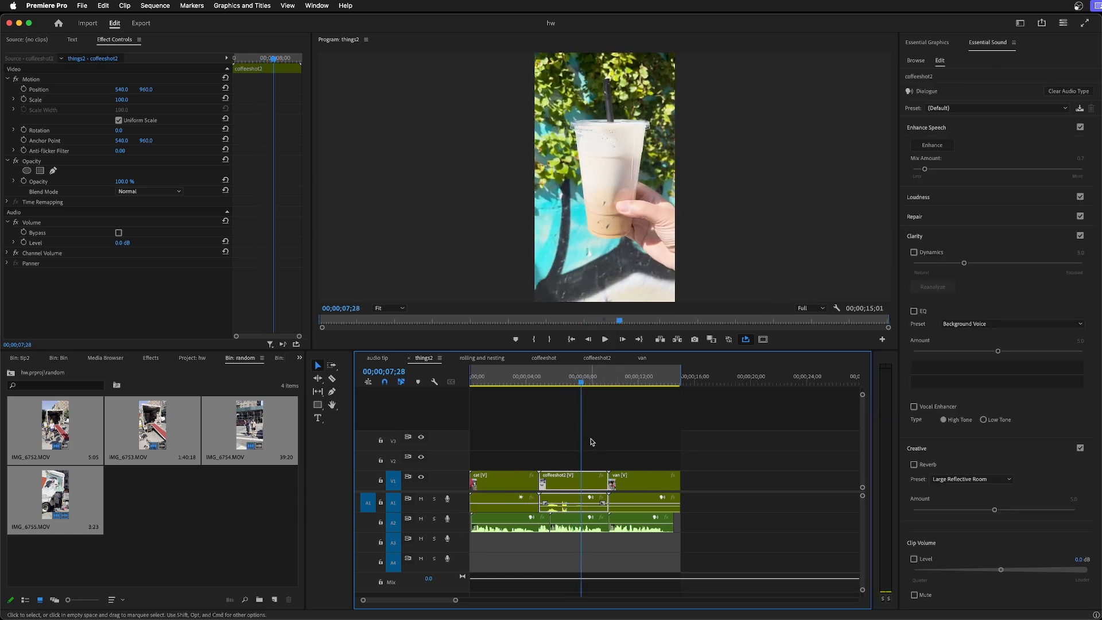
{"action": "double_click", "coordinate": [583, 480]}
{"action": "left_click_drag", "start_coordinate": [631, 383], "coordinate": [562, 408]}
{"action": "key", "text": "space"}
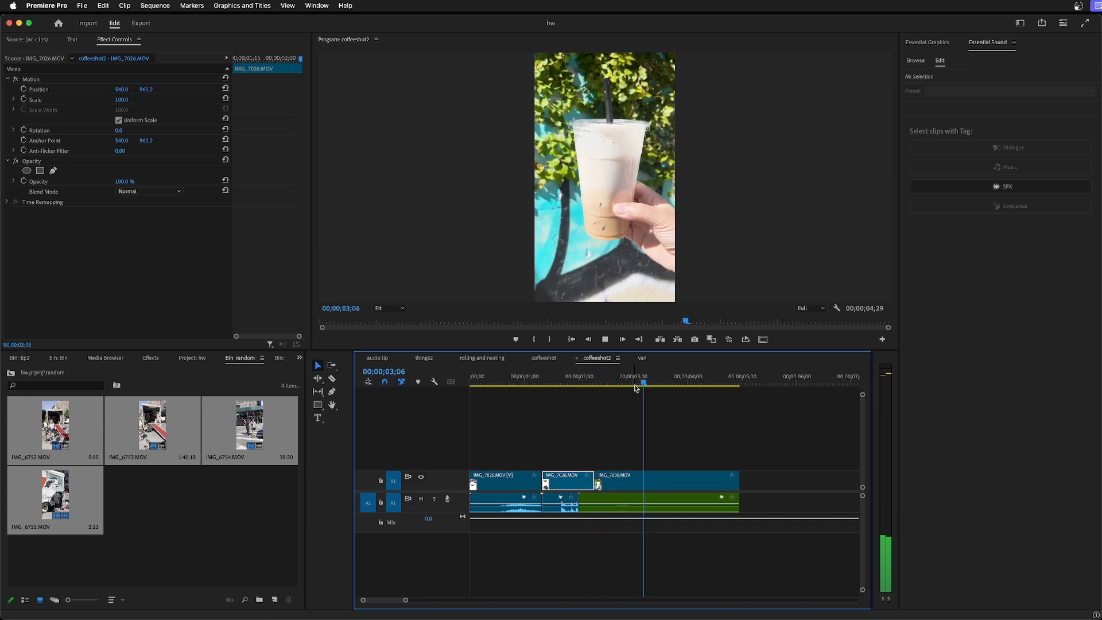
{"action": "left_click", "coordinate": [567, 394]}
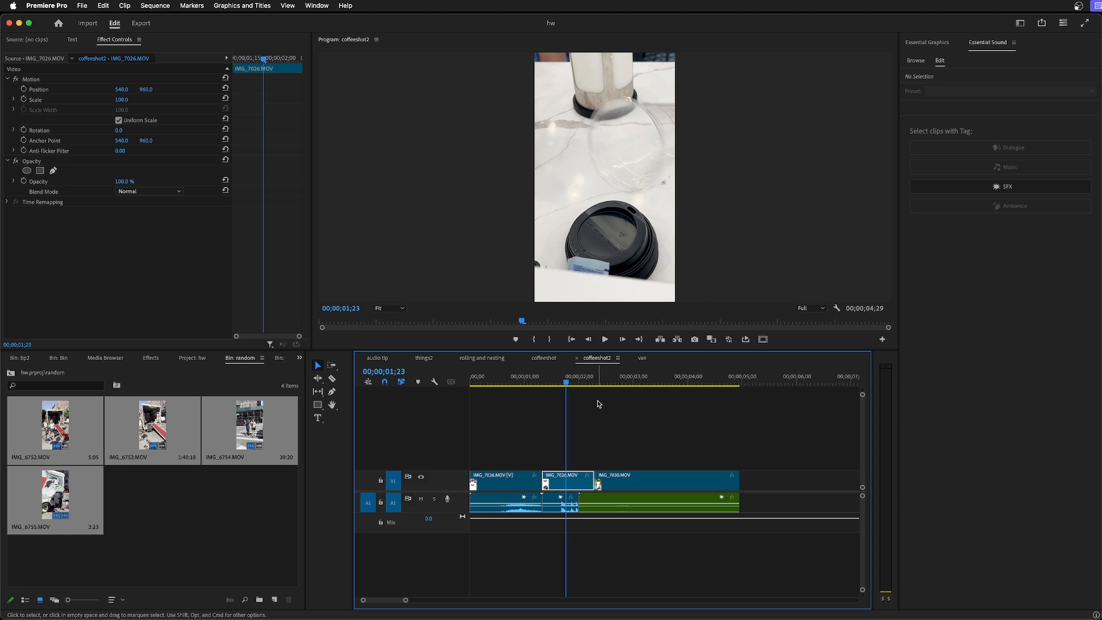
{"action": "left_click_drag", "start_coordinate": [564, 385], "coordinate": [567, 398]}
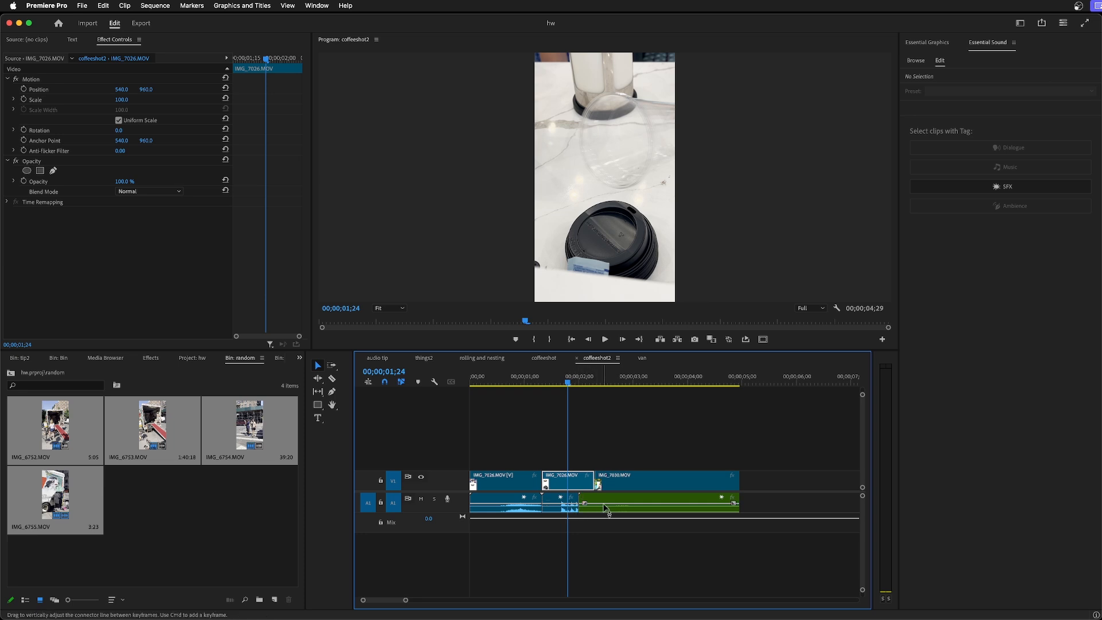
Return to the things2 sequence and switch its time display to frames.
{"action": "left_click", "coordinate": [424, 358]}
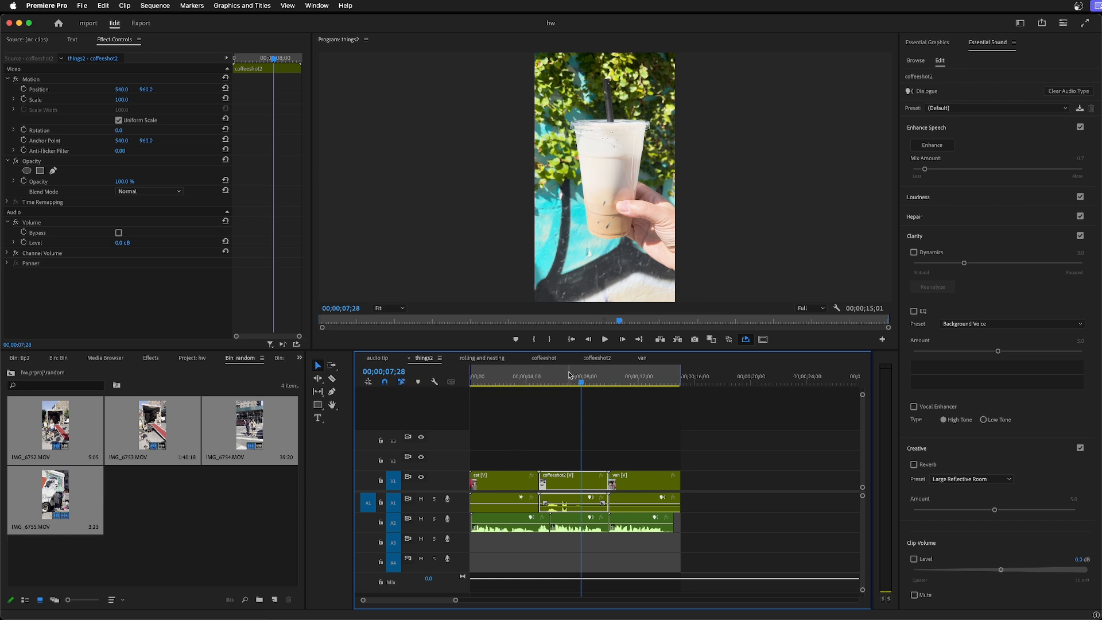
{"action": "mouse_move", "coordinate": [582, 383]}
{"action": "left_mouse_down"}
{"action": "mouse_move", "coordinate": [674, 391]}
{"action": "mouse_move", "coordinate": [593, 390]}
{"action": "left_mouse_up"}
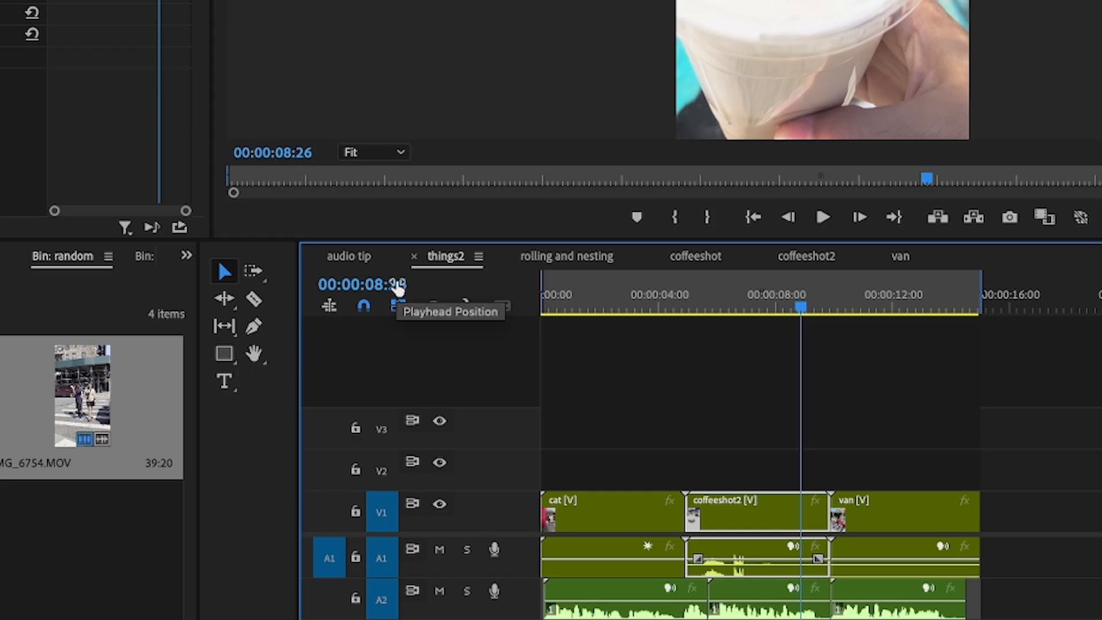
{"action": "left_click", "coordinate": [400, 373], "text": "super"}
{"action": "left_click", "coordinate": [375, 373], "text": "super"}
{"action": "left_click", "coordinate": [339, 290], "text": "super"}
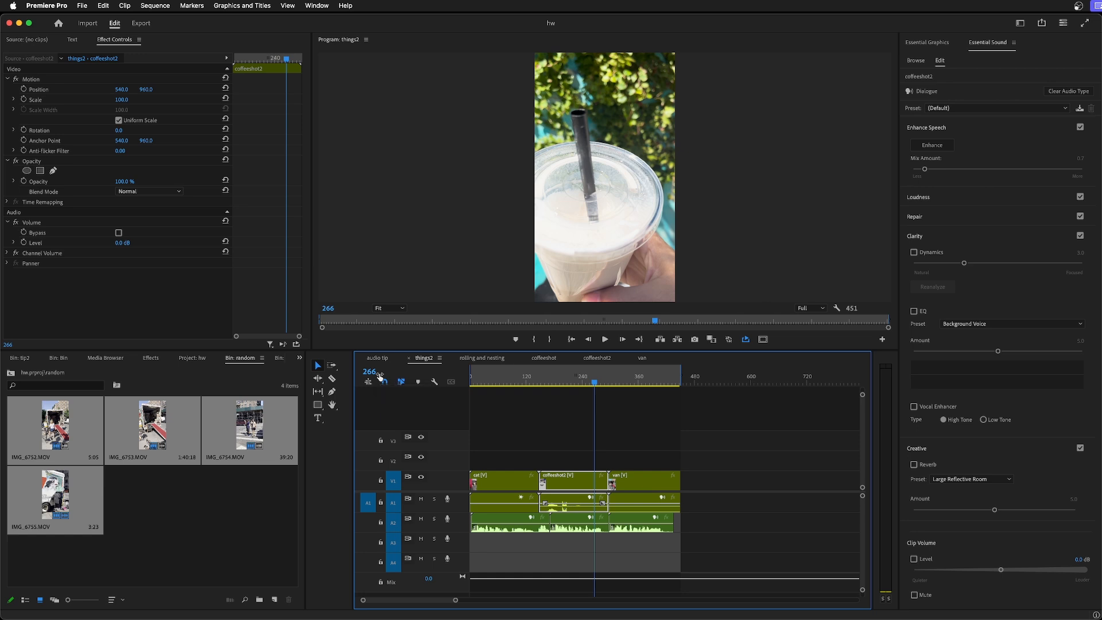
Move the playhead to the first frame of the coffeeshot2 clip and check its frame number.
{"action": "left_click_drag", "start_coordinate": [594, 381], "coordinate": [540, 392]}
{"action": "key", "text": "Left"}
{"action": "key", "text": "Left"}
{"action": "key", "text": "Right"}
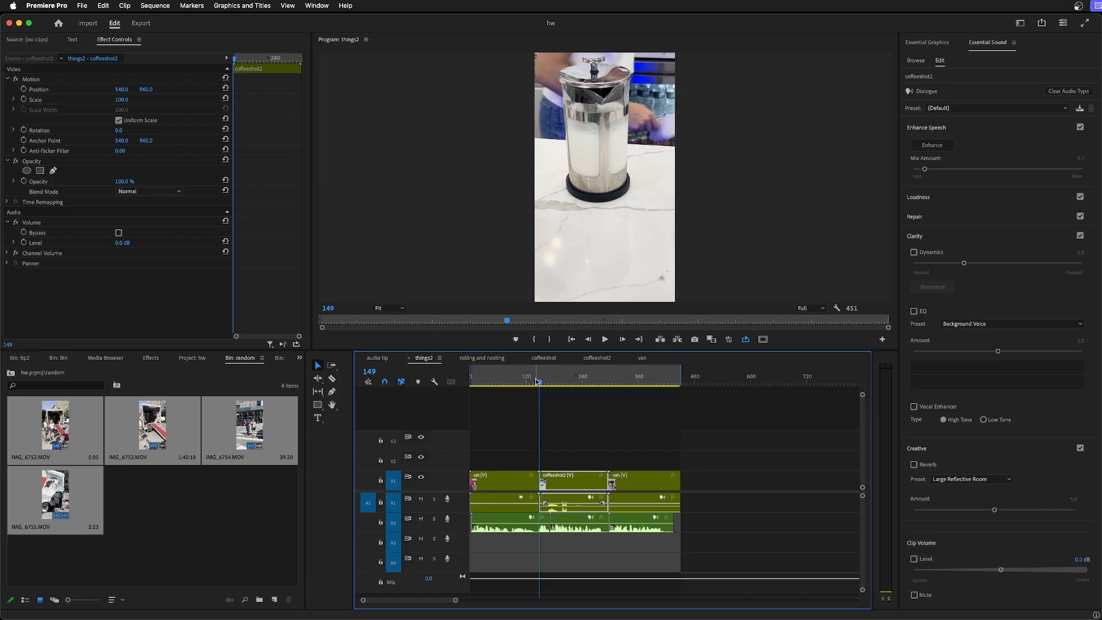
{"action": "left_click", "coordinate": [385, 374], "text": "ctrl"}
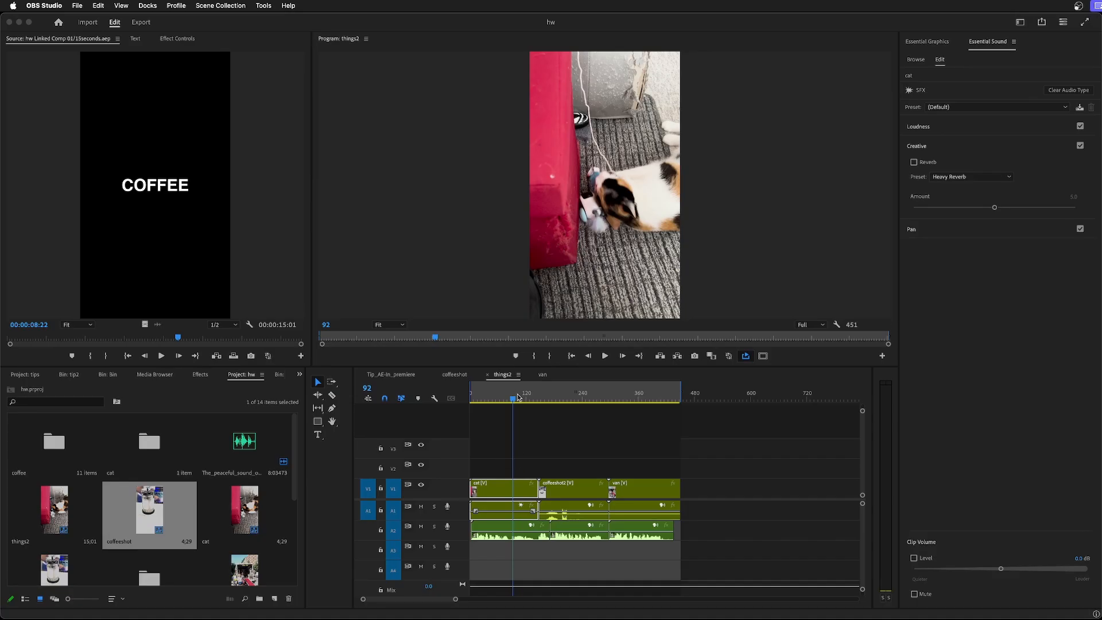
Jump the playhead to frame 149 of the things2 sequence.
{"action": "left_click", "coordinate": [363, 391]}
{"action": "left_click", "coordinate": [367, 389]}
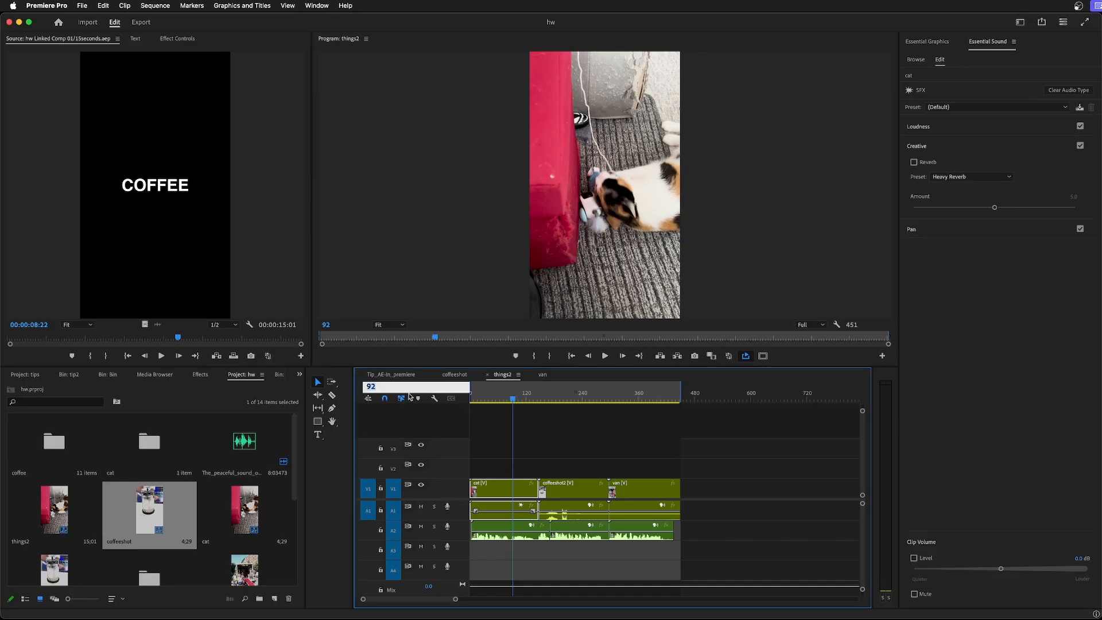
{"action": "type", "text": "149"}
{"action": "key", "text": "Return"}
Step frame by frame back and forth across the cut between the cat and coffeeshot2 clips.
{"action": "key", "text": "Left"}
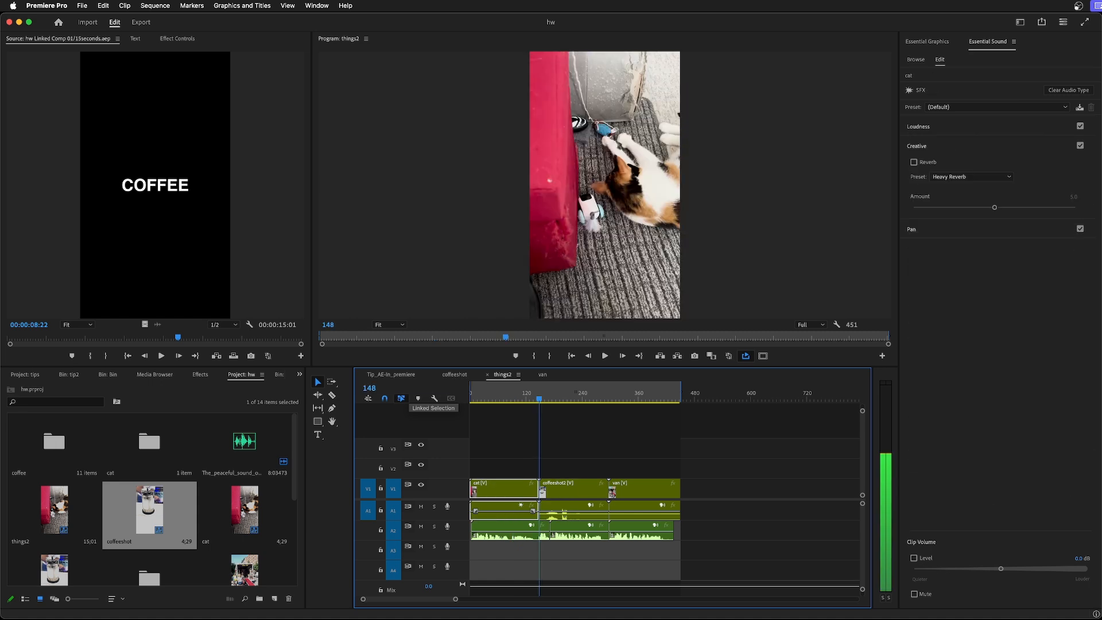
{"action": "key", "text": "Right"}
{"action": "key", "text": "Left"}
{"action": "key", "text": "Right"}
{"action": "key", "text": "Left"}
{"action": "key", "text": "Right"}
{"action": "key", "text": "Left"}
{"action": "key", "text": "Left"}
{"action": "key", "text": "Right"}
{"action": "key", "text": "Left"}
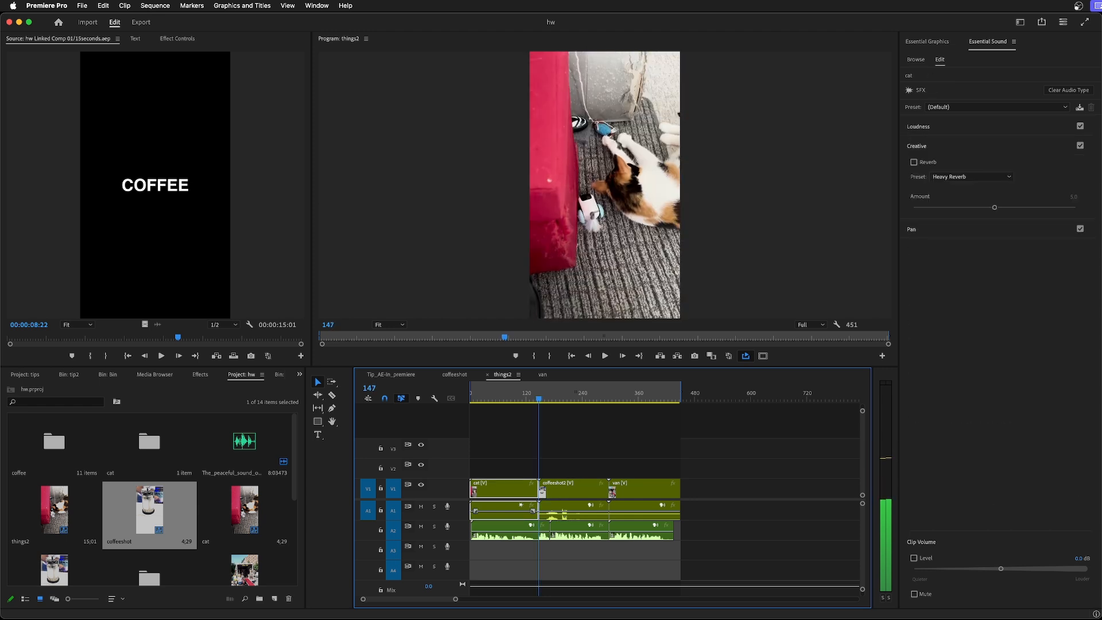
{"action": "key", "text": "Right"}
{"action": "key", "text": "Right"}
Jump between the edit points of things2, finishing on frame 148, the last frame of the cat clip.
{"action": "key", "text": "Down"}
{"action": "key", "text": "Up"}
{"action": "key", "text": "Down"}
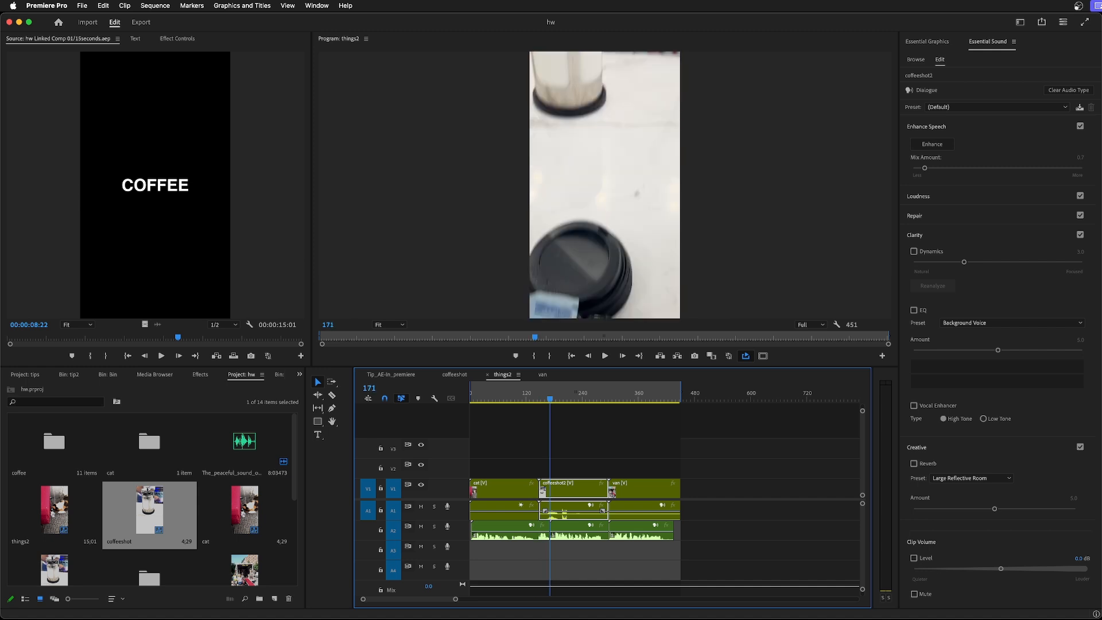
{"action": "key", "text": "Down"}
{"action": "key", "text": "Up"}
{"action": "key", "text": "Up"}
{"action": "key", "text": "Down"}
{"action": "key", "text": "Down"}
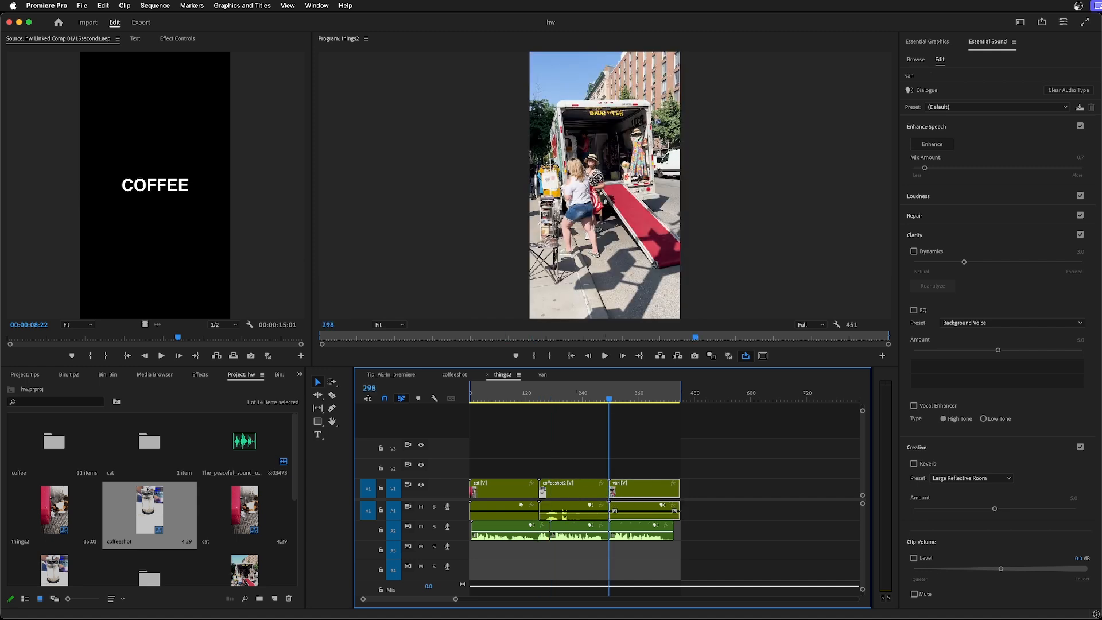
{"action": "key", "text": "Up"}
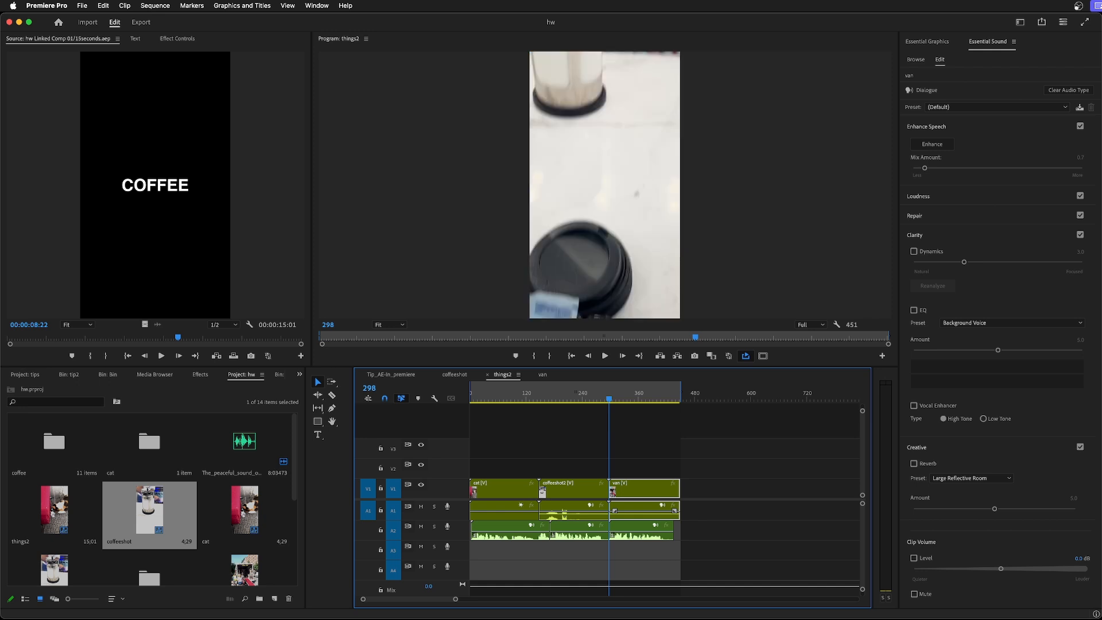
{"action": "key", "text": "Up"}
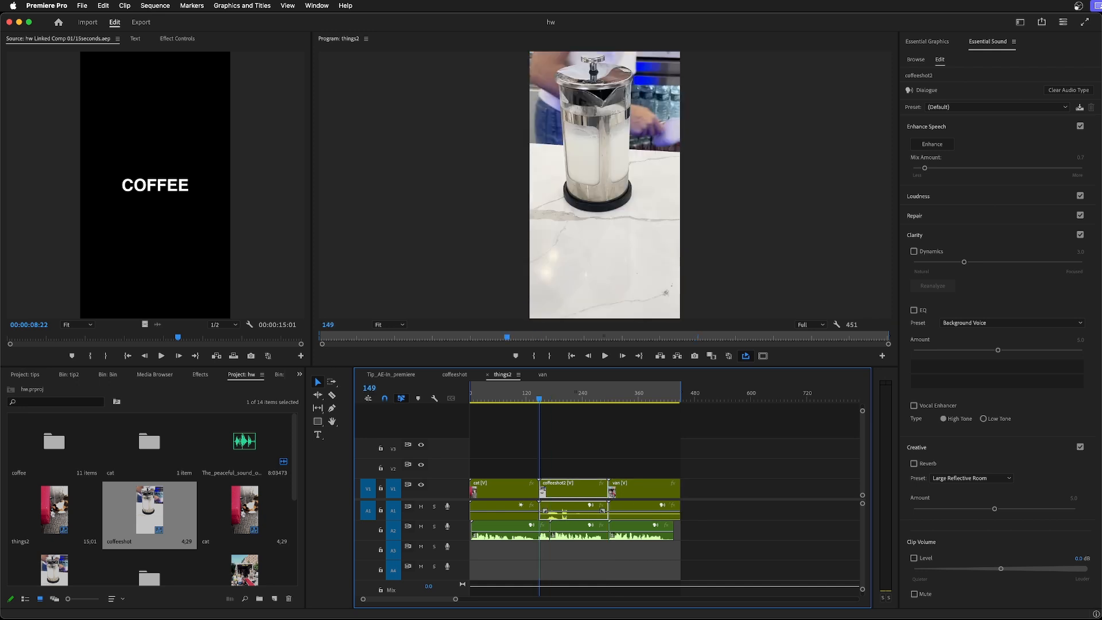
{"action": "key", "text": "Left"}
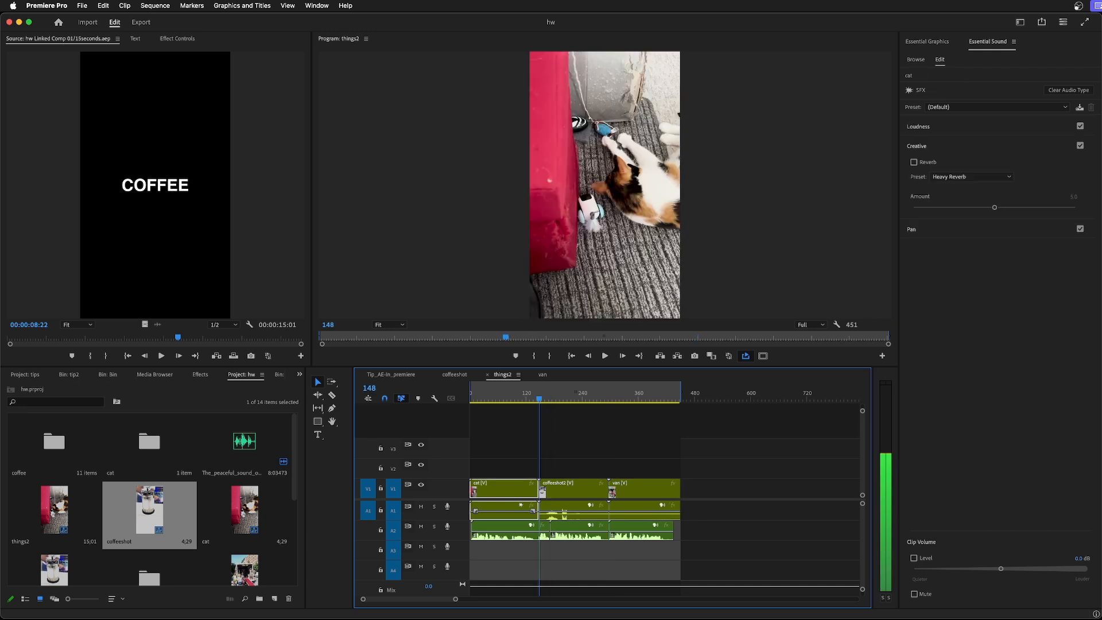
Create a Black Video item in the hw project with its default settings.
{"action": "left_click", "coordinate": [517, 474]}
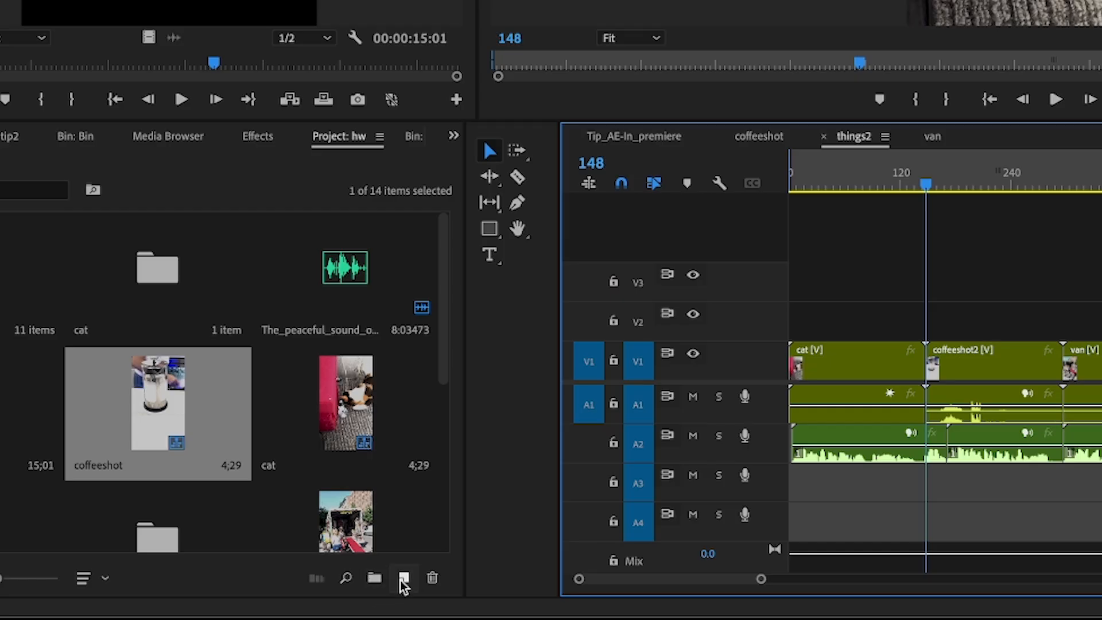
{"action": "left_click", "coordinate": [404, 578]}
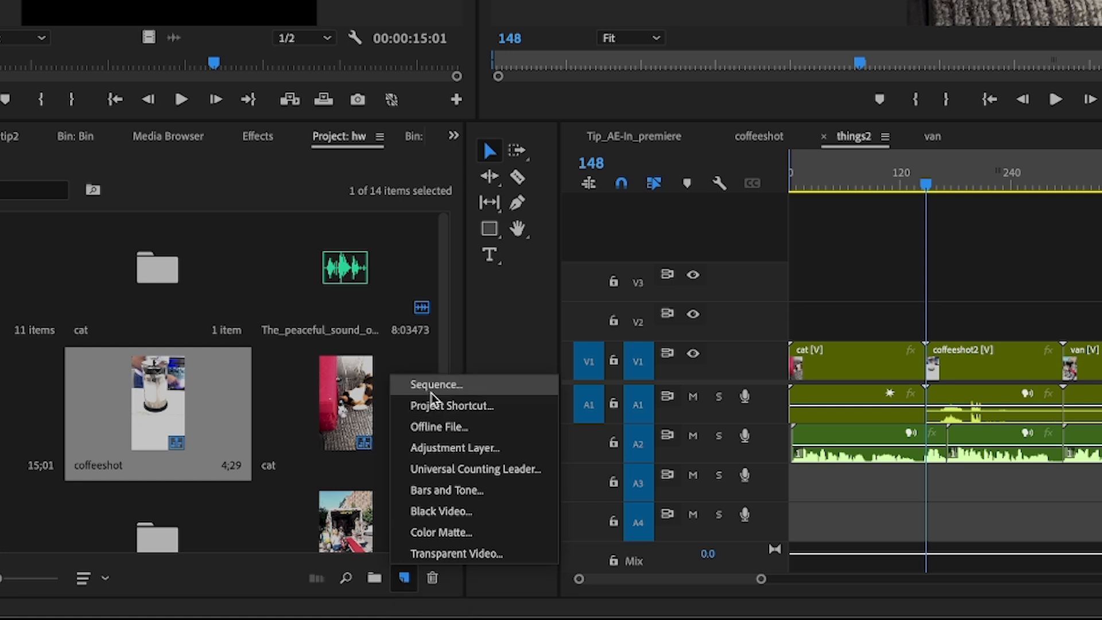
{"action": "left_click", "coordinate": [430, 513]}
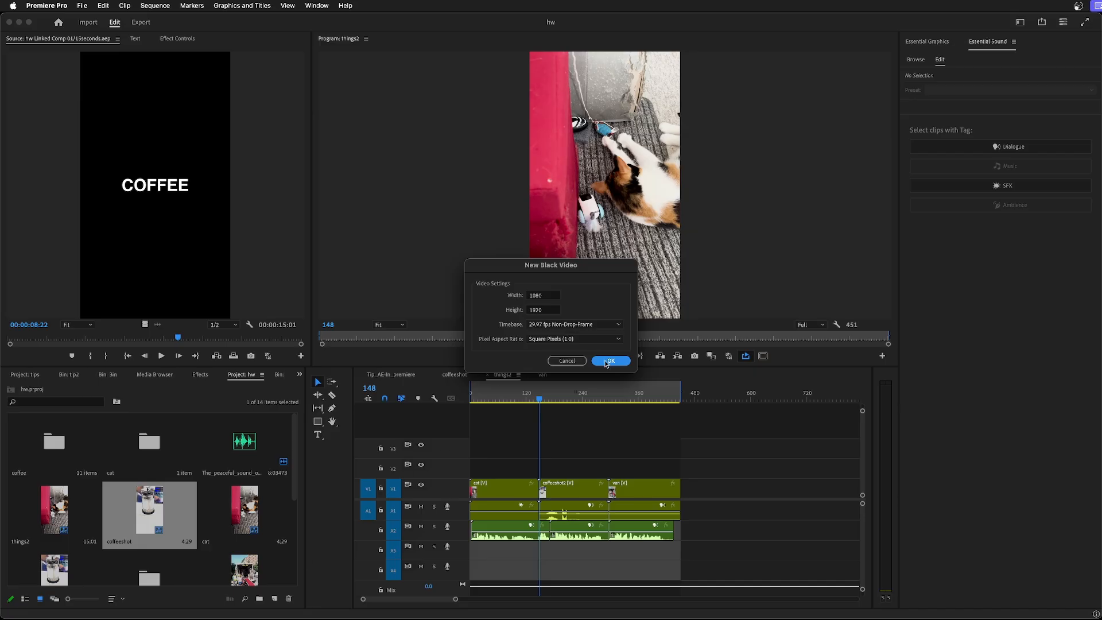
{"action": "left_click", "coordinate": [609, 360]}
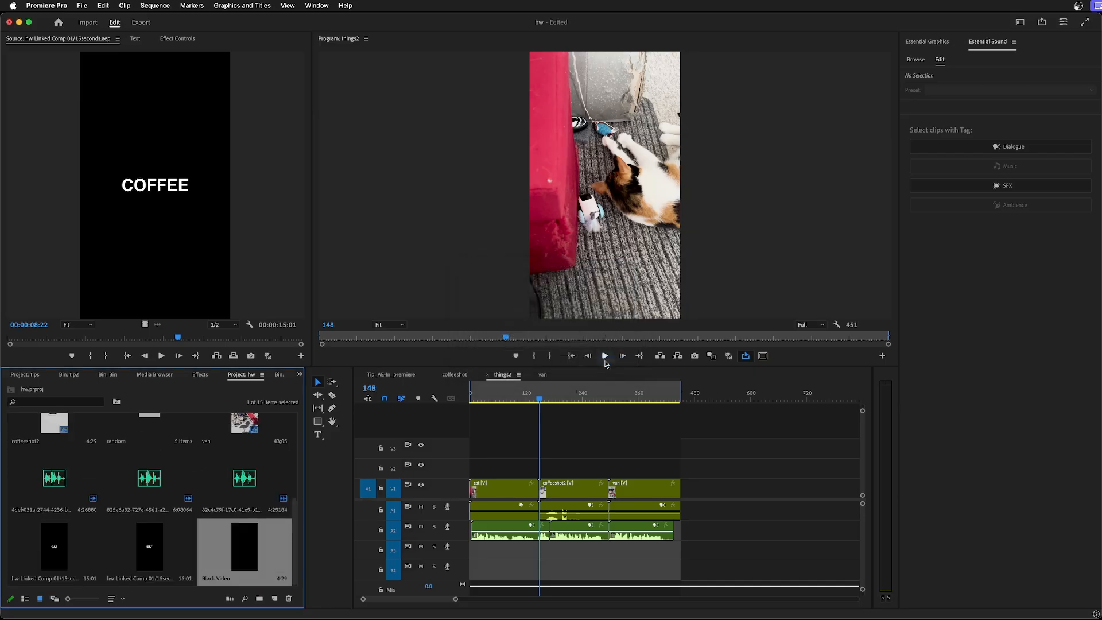
Place the Black Video on track V2 from the sequence start to the end of the van clip, and save the project.
{"action": "left_click_drag", "start_coordinate": [272, 544], "coordinate": [441, 475]}
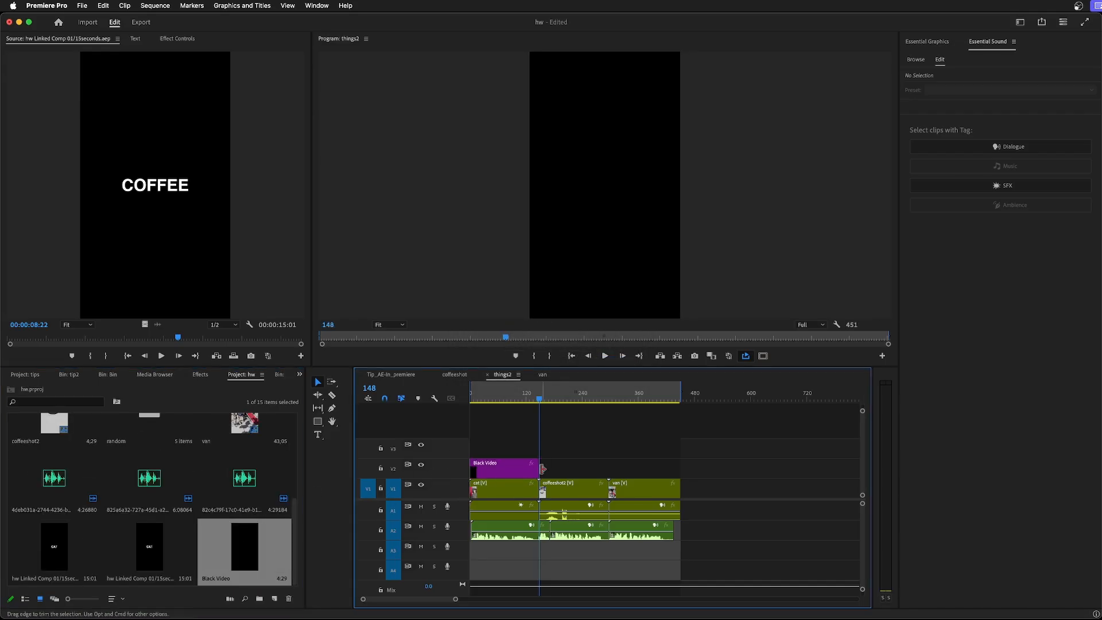
{"action": "left_click_drag", "start_coordinate": [538, 468], "coordinate": [678, 468]}
{"action": "left_click_drag", "start_coordinate": [869, 358], "coordinate": [869, 357]}
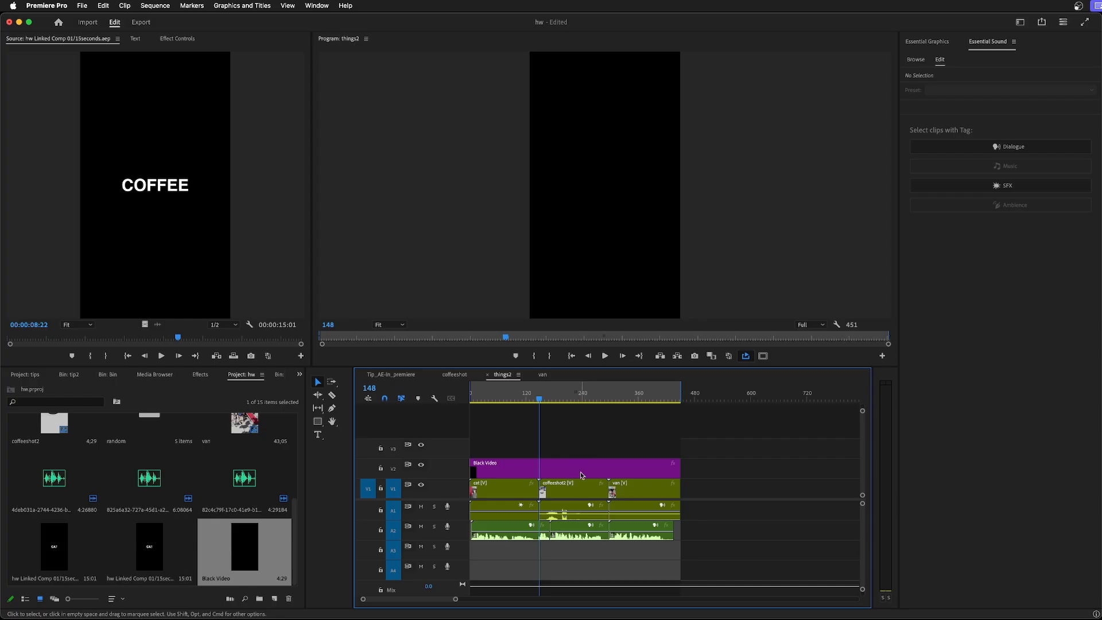
{"action": "left_click", "coordinate": [581, 475]}
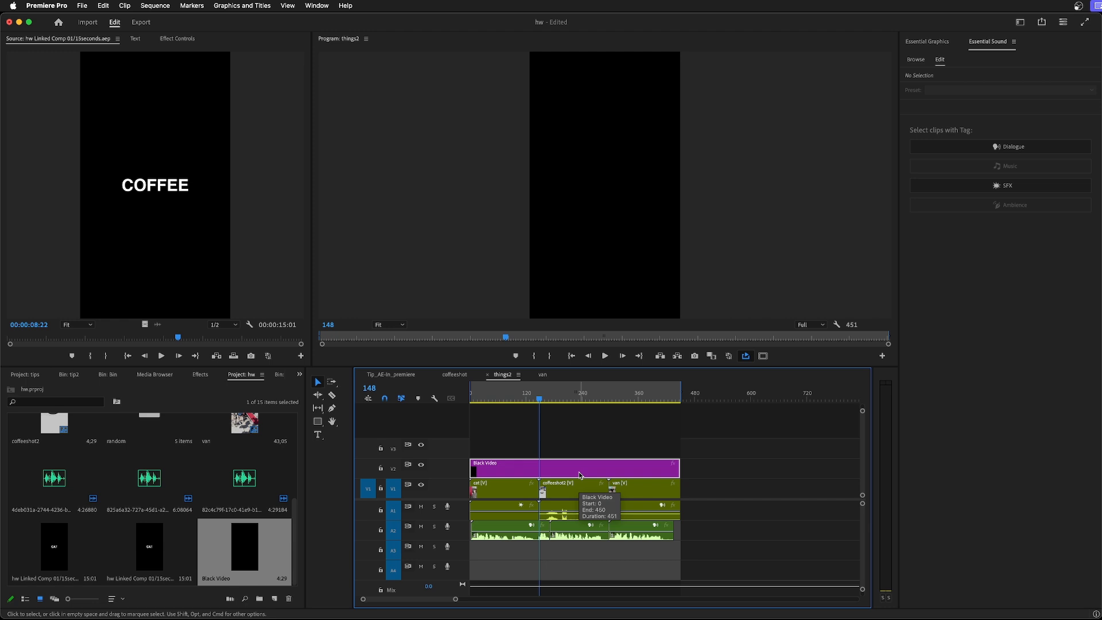
{"action": "key", "text": "super+s"}
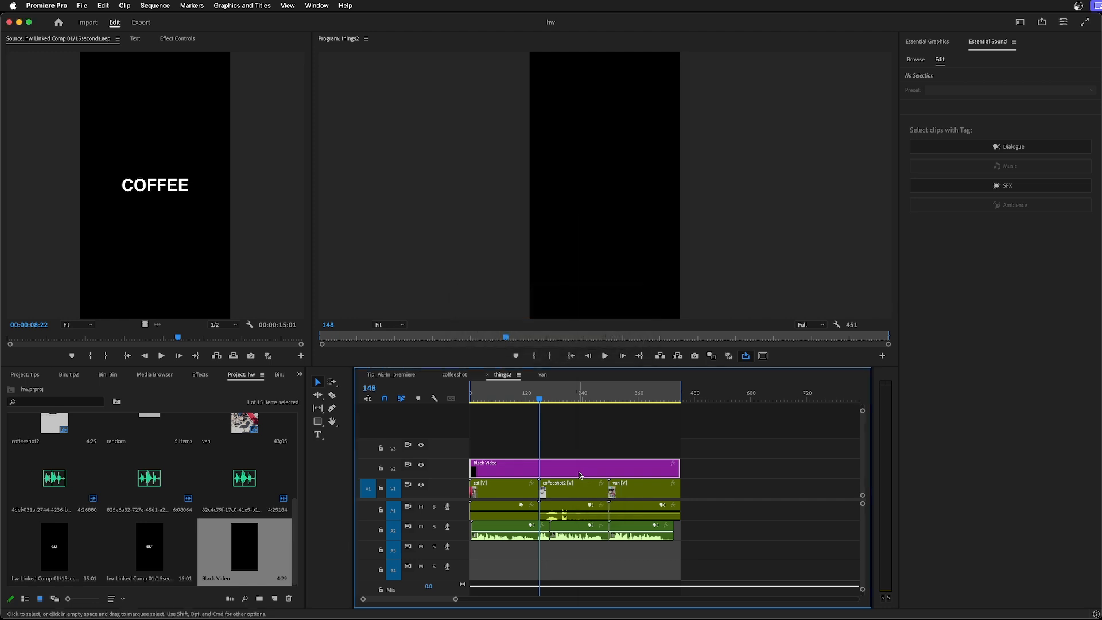
Replace the Black Video clip with an After Effects composition, saving the new After Effects project as 15seconds2.aep.
{"action": "right_click", "coordinate": [580, 475]}
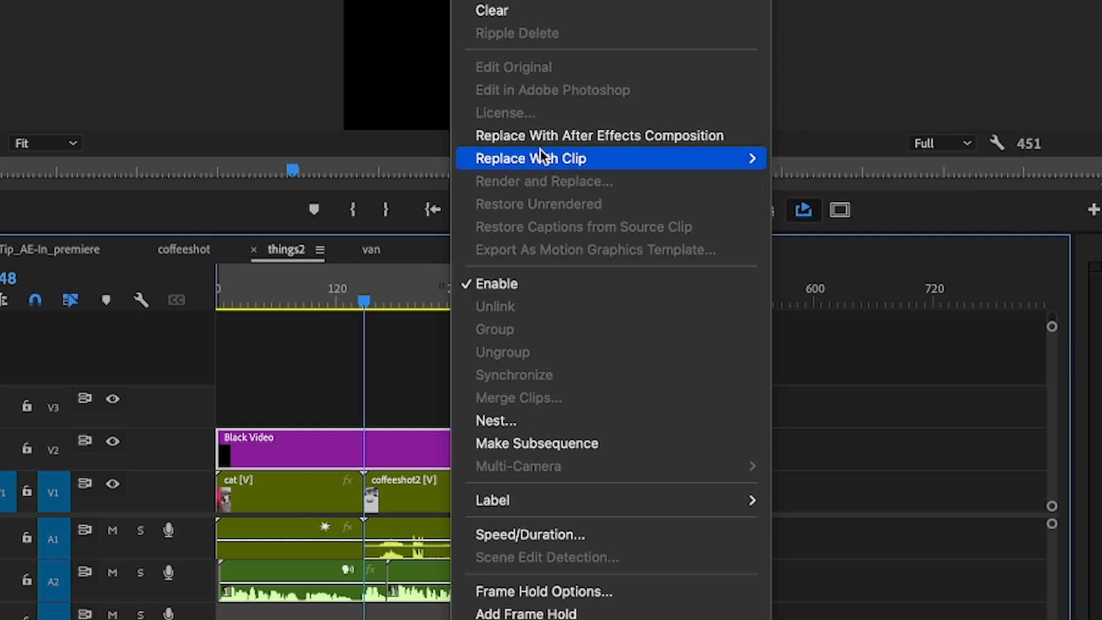
{"action": "left_click", "coordinate": [624, 138]}
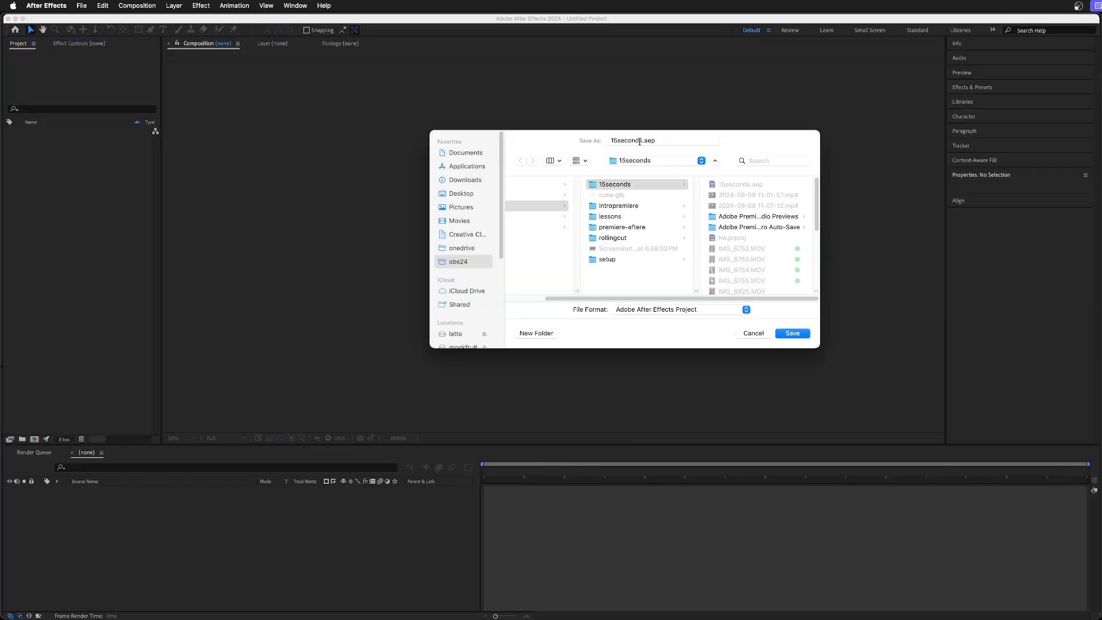
{"action": "left_click", "coordinate": [641, 141]}
{"action": "type", "text": "2"}
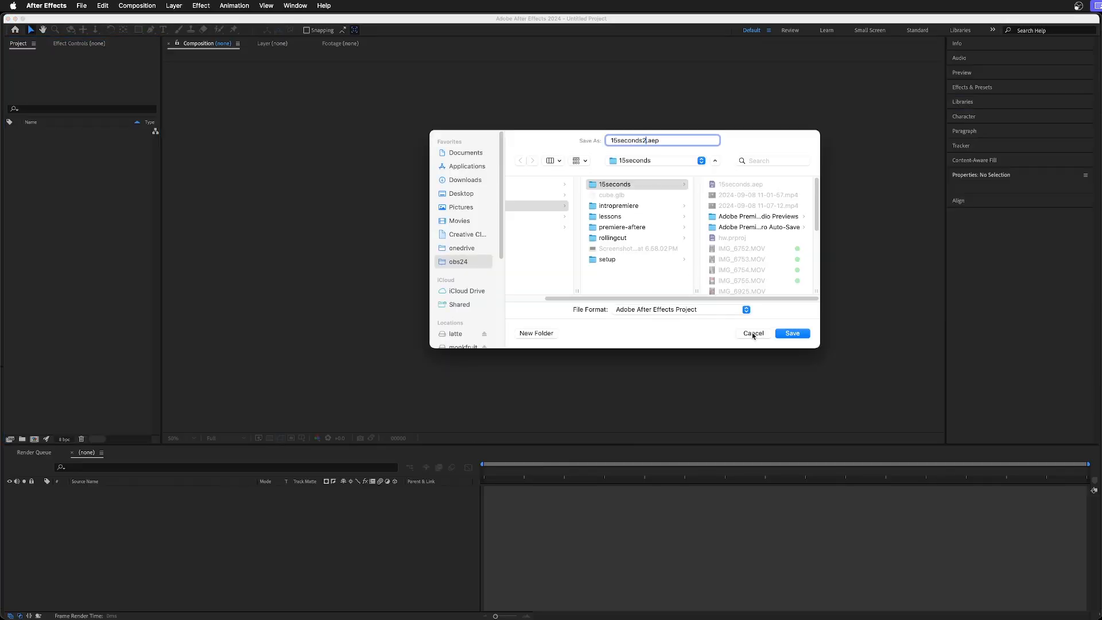
{"action": "left_click", "coordinate": [792, 333]}
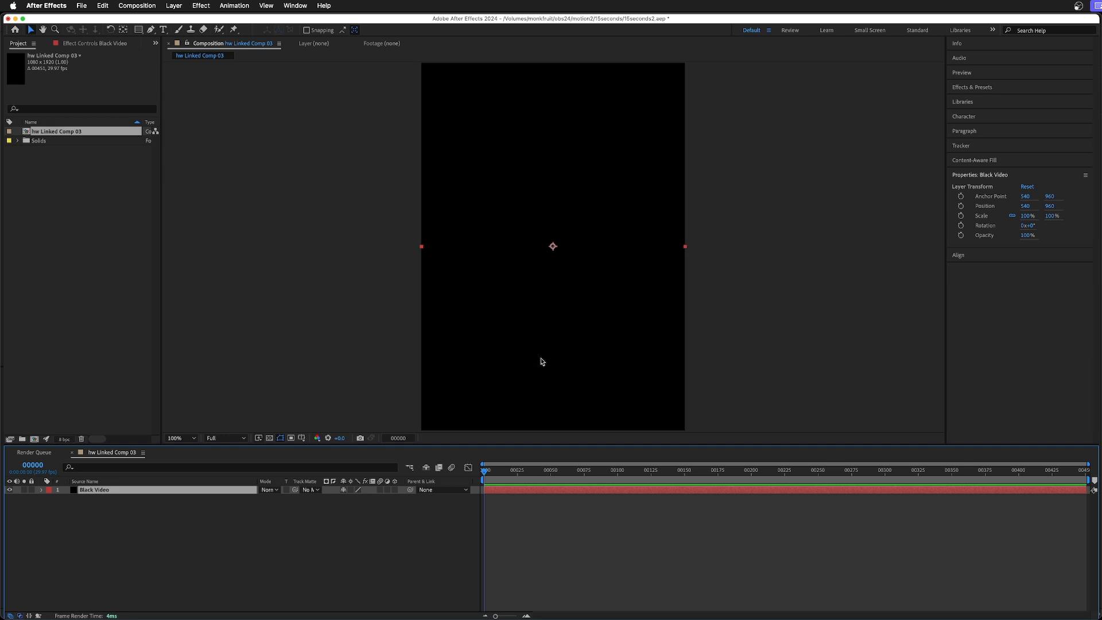
Delete the Black Video layer from hw Linked Comp 03 and check the composition's transparency with the transparency grid.
{"action": "key", "text": "comma"}
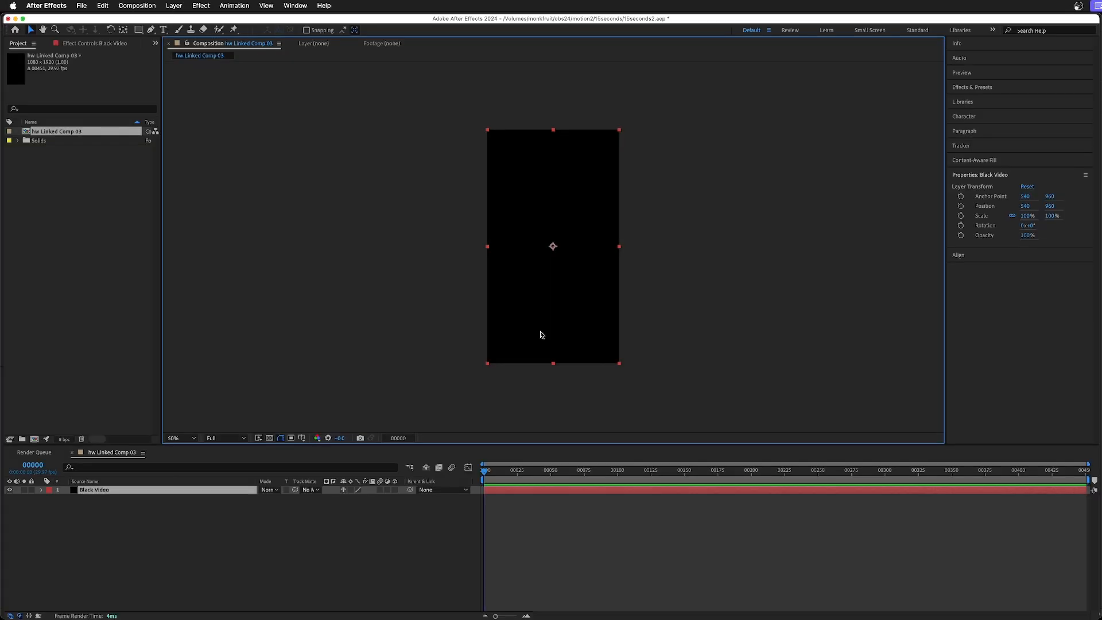
{"action": "key", "text": "Delete"}
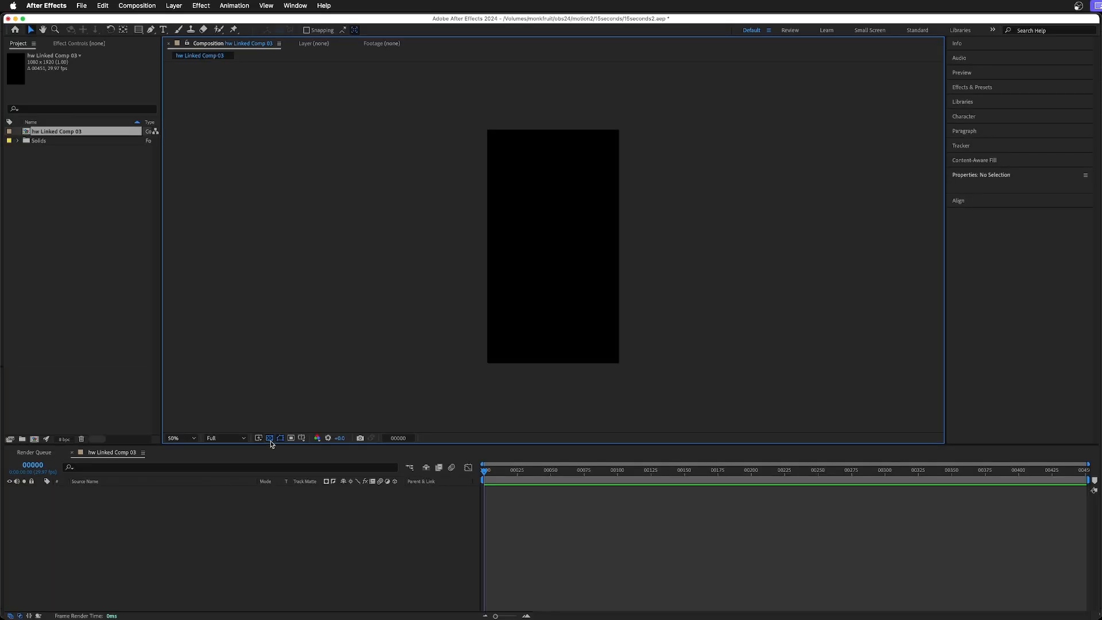
{"action": "left_click", "coordinate": [394, 281]}
{"action": "left_click", "coordinate": [394, 281]}
{"action": "left_click", "coordinate": [270, 440]}
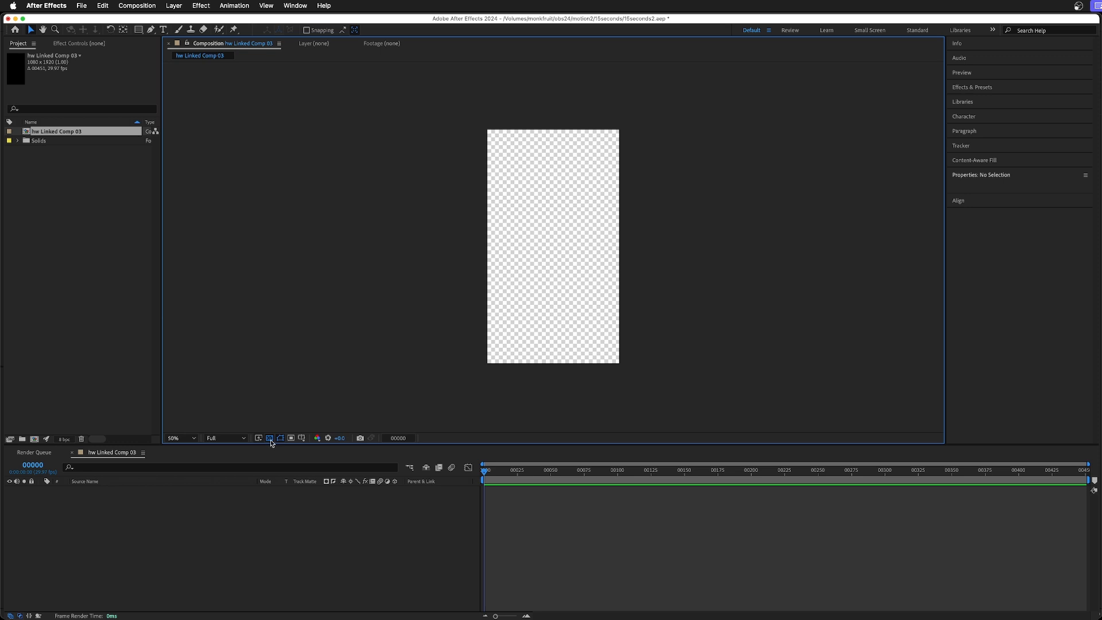
{"action": "left_click", "coordinate": [270, 439]}
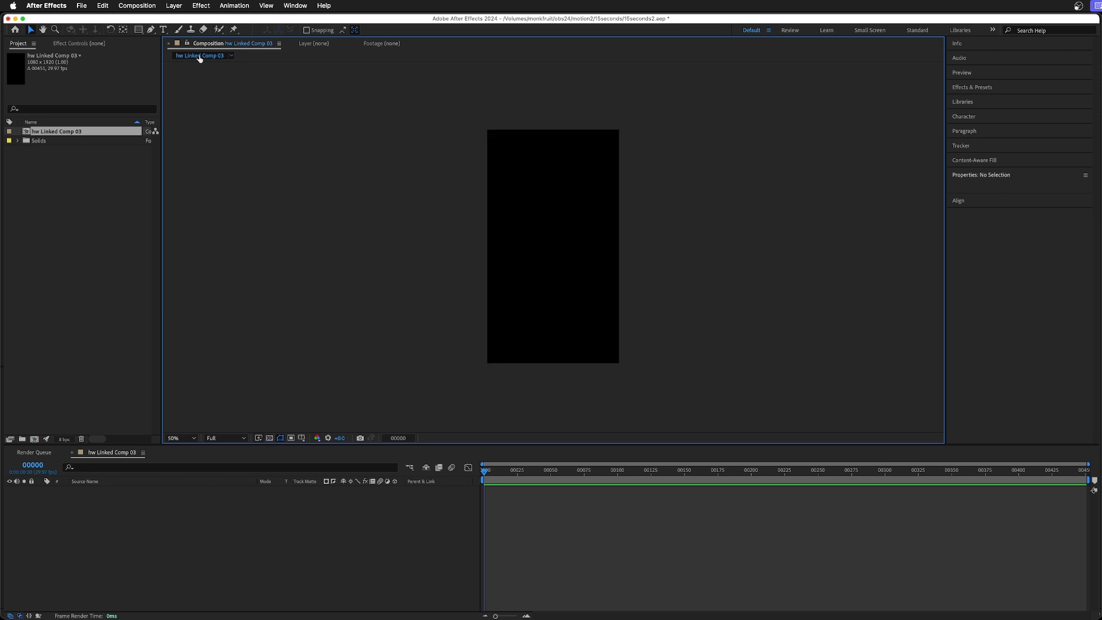
Add a text layer reading CAT to the hw Linked Comp 03 composition.
{"action": "left_click", "coordinate": [163, 30]}
{"action": "left_click", "coordinate": [521, 242]}
{"action": "type", "text": "CAT"}
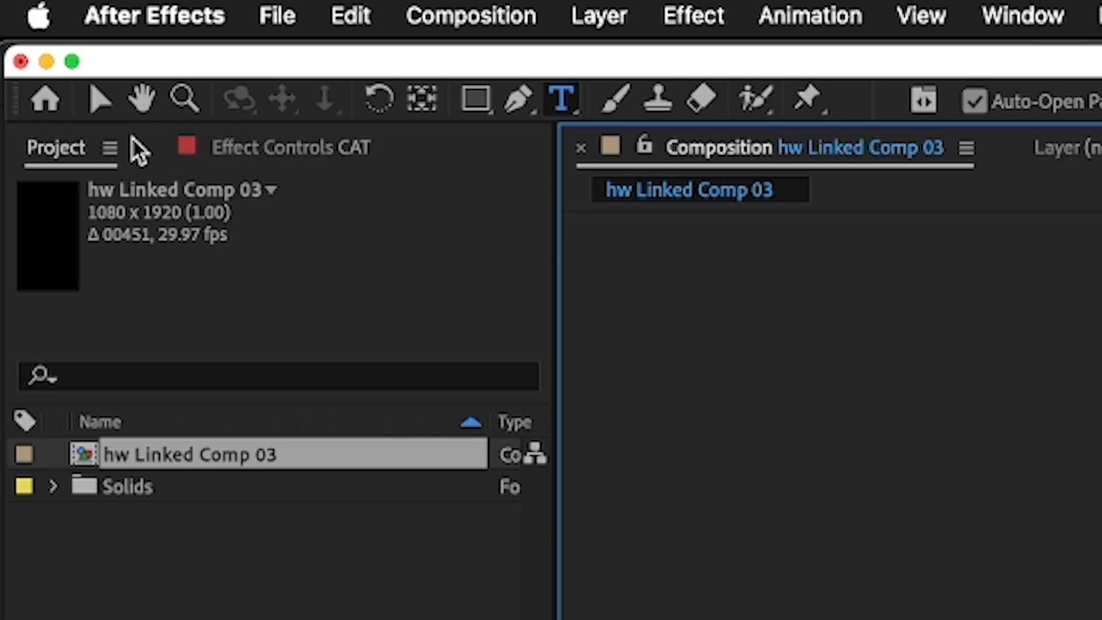
Center the CAT text horizontally and vertically in the composition, and save the project.
{"action": "left_click", "coordinate": [98, 109]}
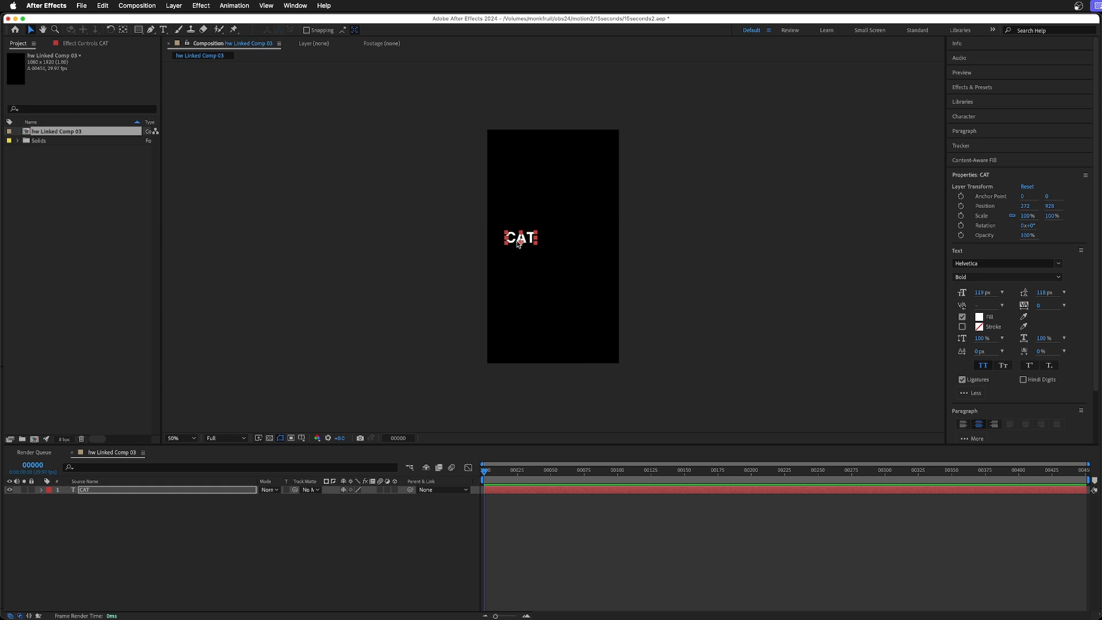
{"action": "scroll", "coordinate": [1039, 353], "scroll_direction": "down", "scroll_amount": 2}
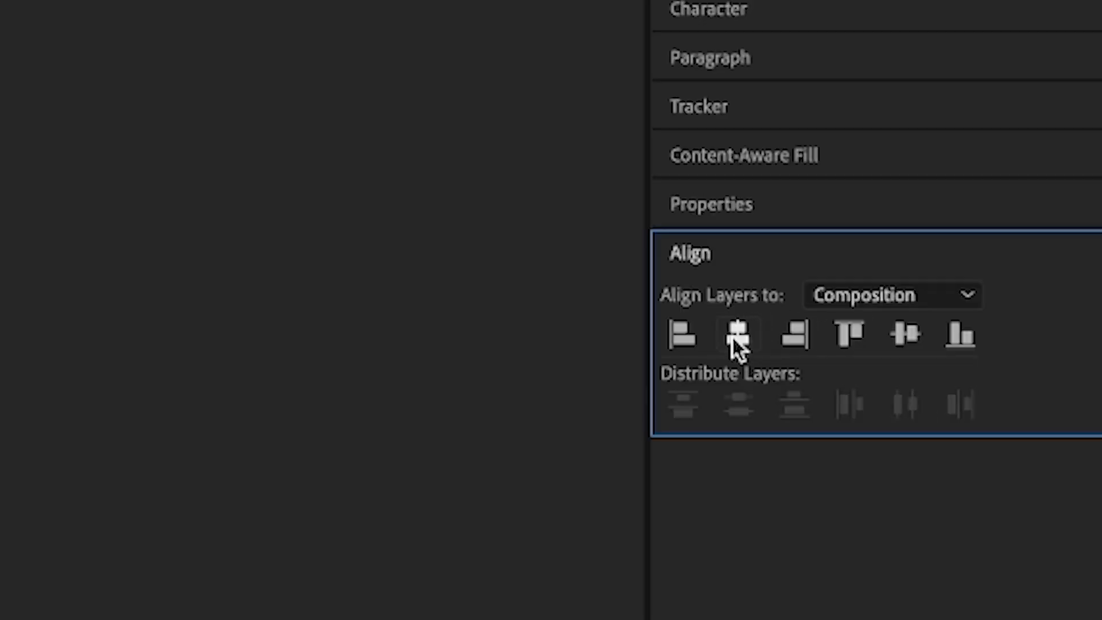
{"action": "left_click", "coordinate": [737, 335]}
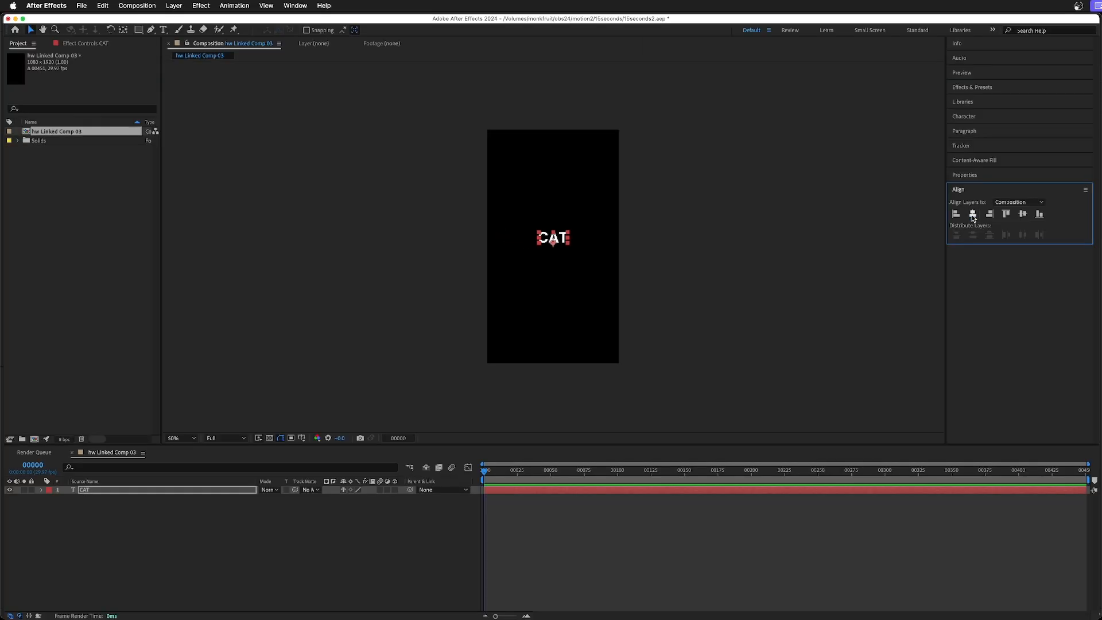
{"action": "left_click", "coordinate": [1022, 216]}
{"action": "left_click", "coordinate": [575, 421]}
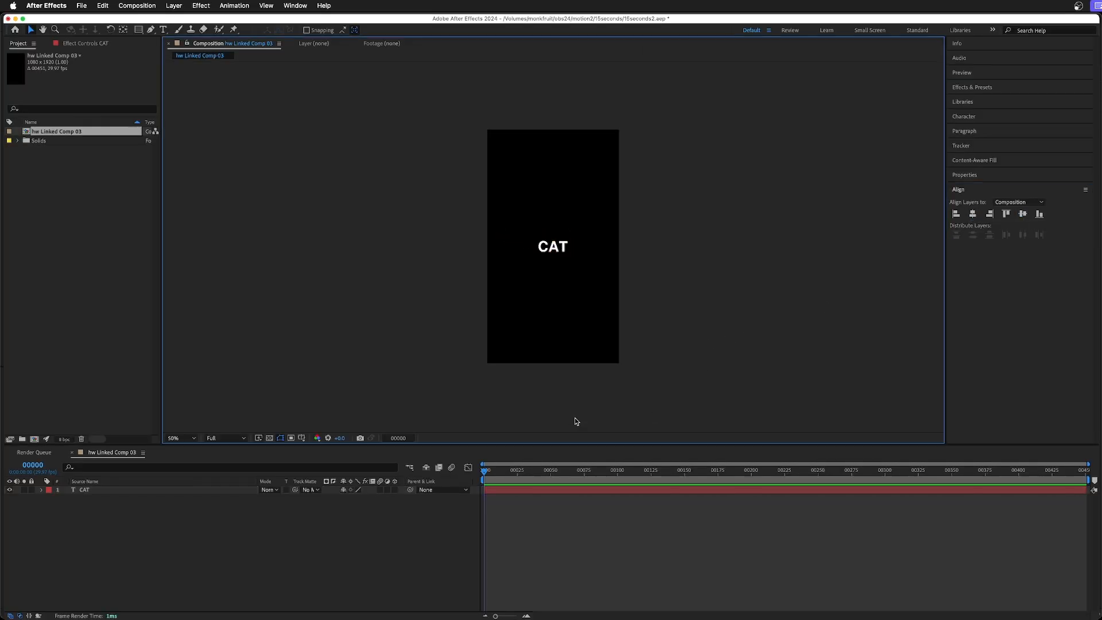
{"action": "key", "text": "super+s"}
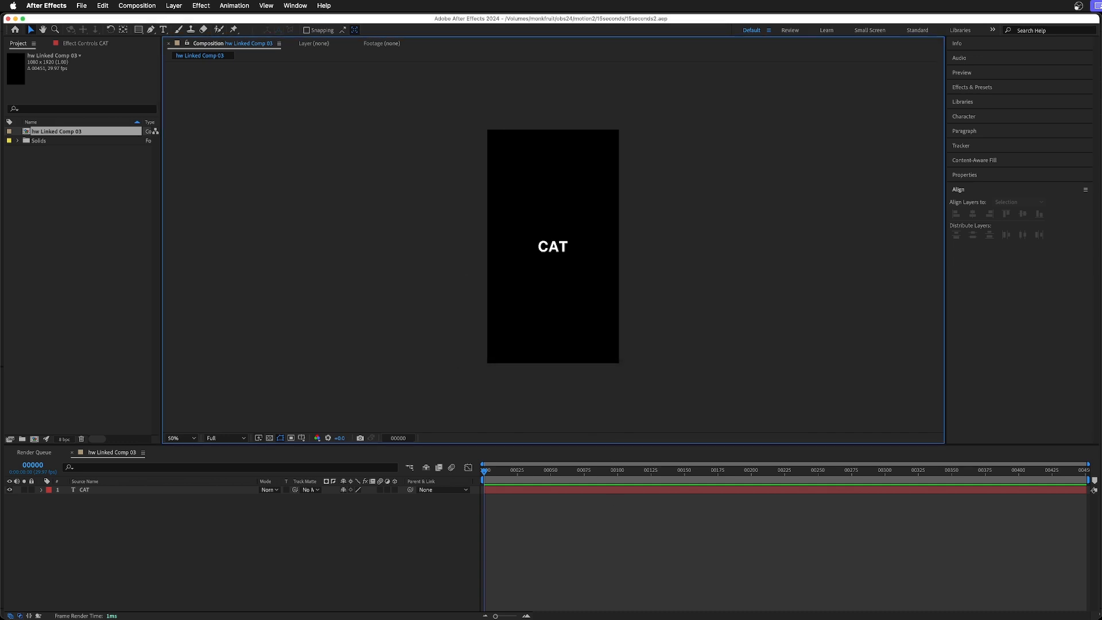
Switch to Premiere Pro and step through the frames around the cat/coffeeshot2 cut to find the cat clip's last frame.
{"action": "key", "text": "super+Tab"}
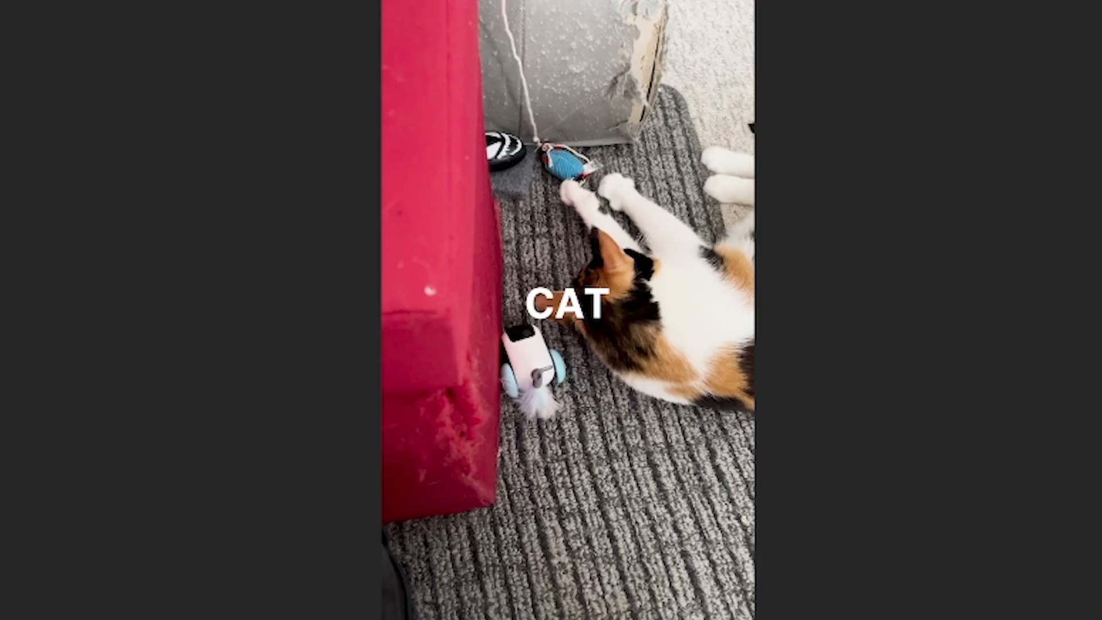
{"action": "left_click_drag", "start_coordinate": [538, 399], "coordinate": [535, 430]}
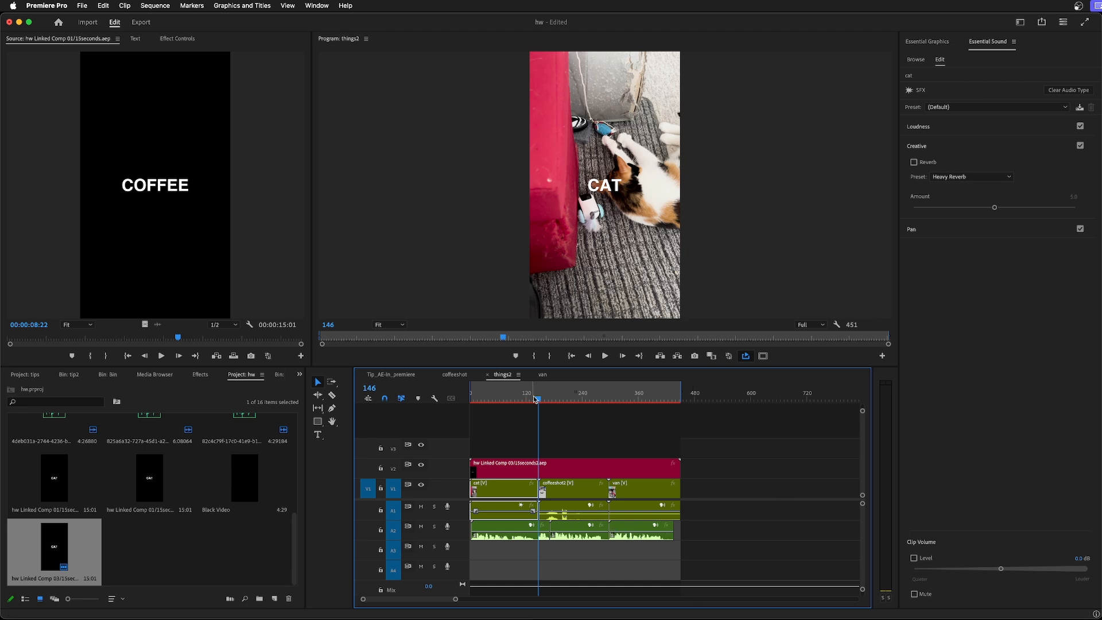
{"action": "key", "text": "Right"}
{"action": "key", "text": "Right"}
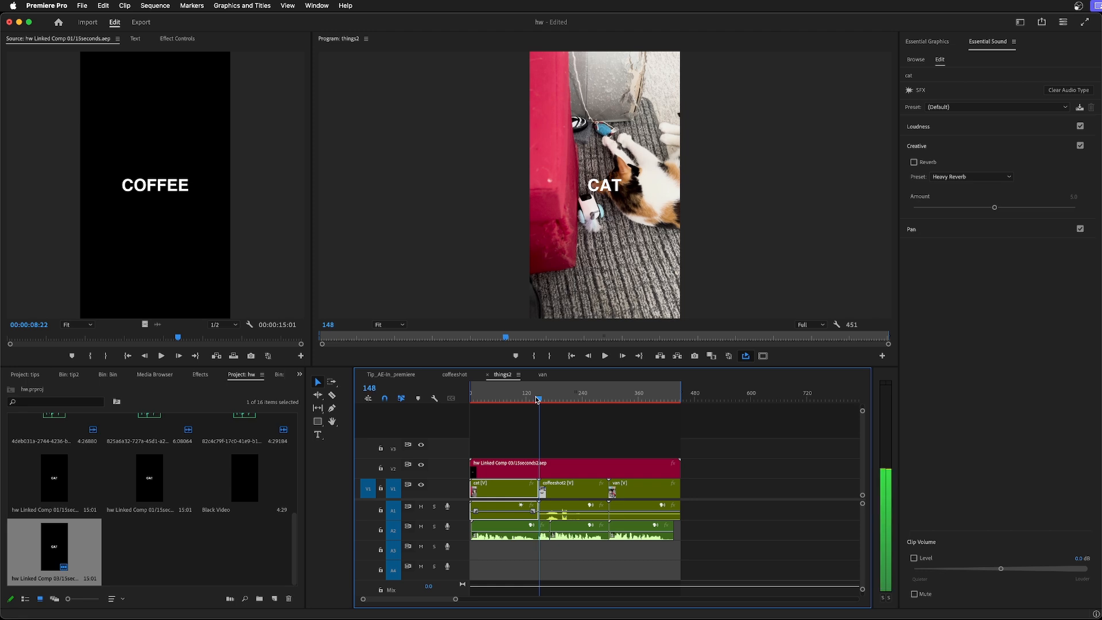
{"action": "key", "text": "Right"}
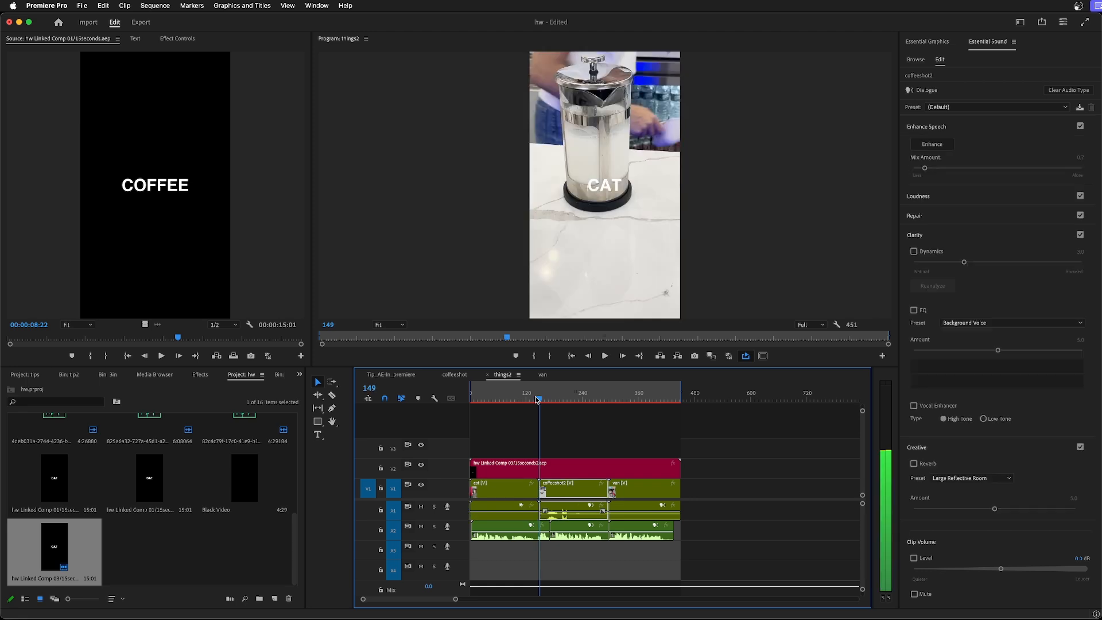
{"action": "key", "text": "Left"}
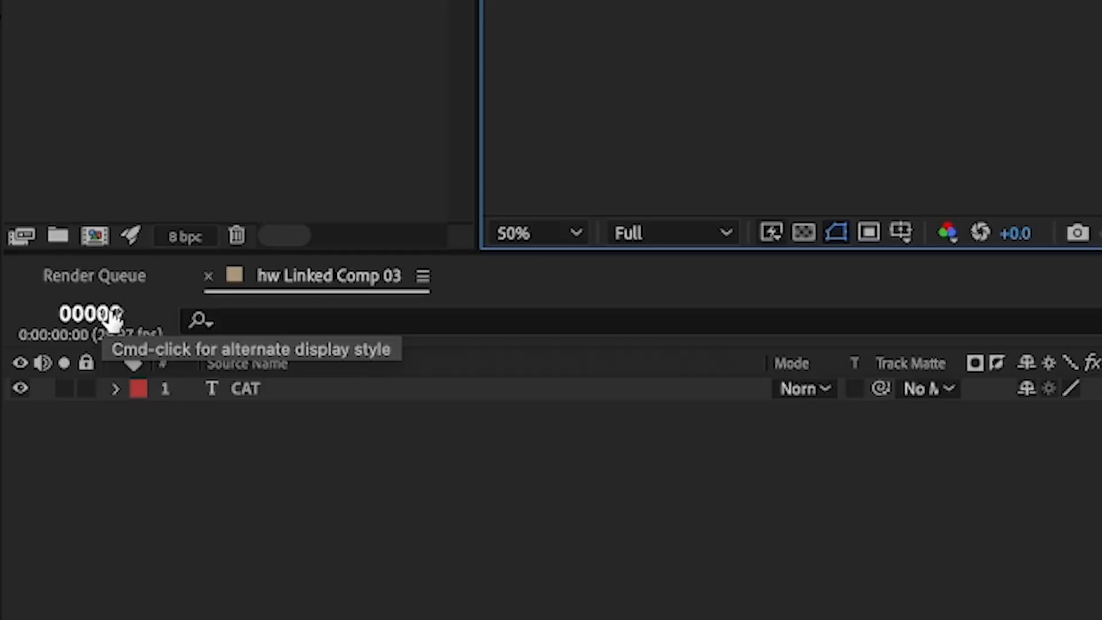
Set the After Effects current time to frame 148, keeping the frame-number display, and split the CAT layer there.
{"action": "left_click", "coordinate": [113, 321], "text": "super"}
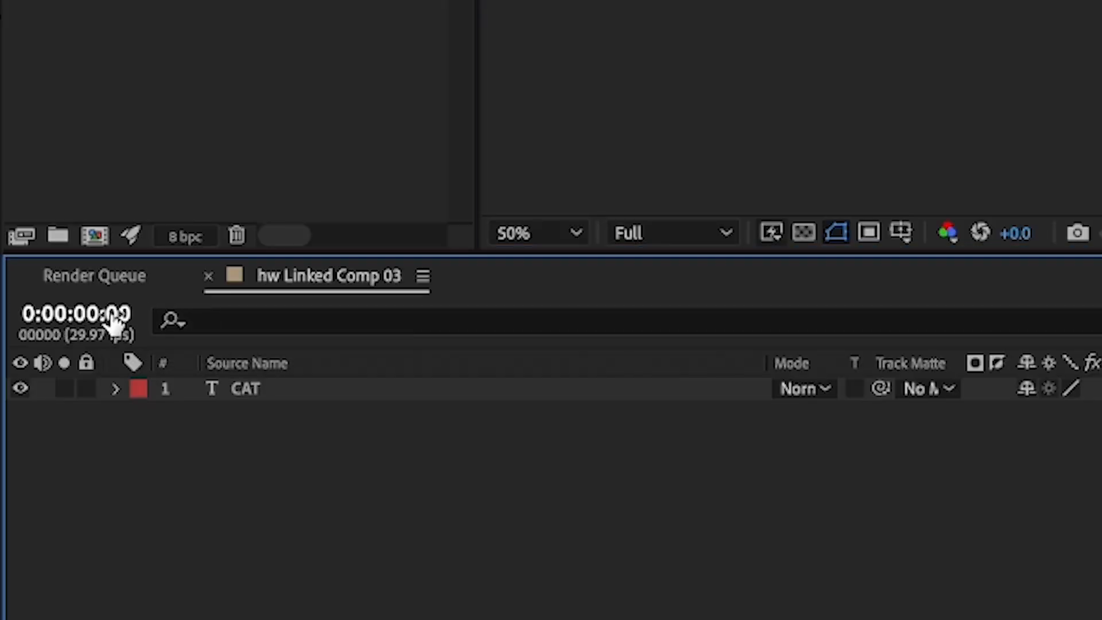
{"action": "left_click", "coordinate": [112, 320], "text": "super"}
{"action": "left_click", "coordinate": [112, 320], "text": "super"}
{"action": "left_click", "coordinate": [112, 320], "text": "super"}
{"action": "left_click", "coordinate": [111, 320]}
{"action": "type", "text": "1"}
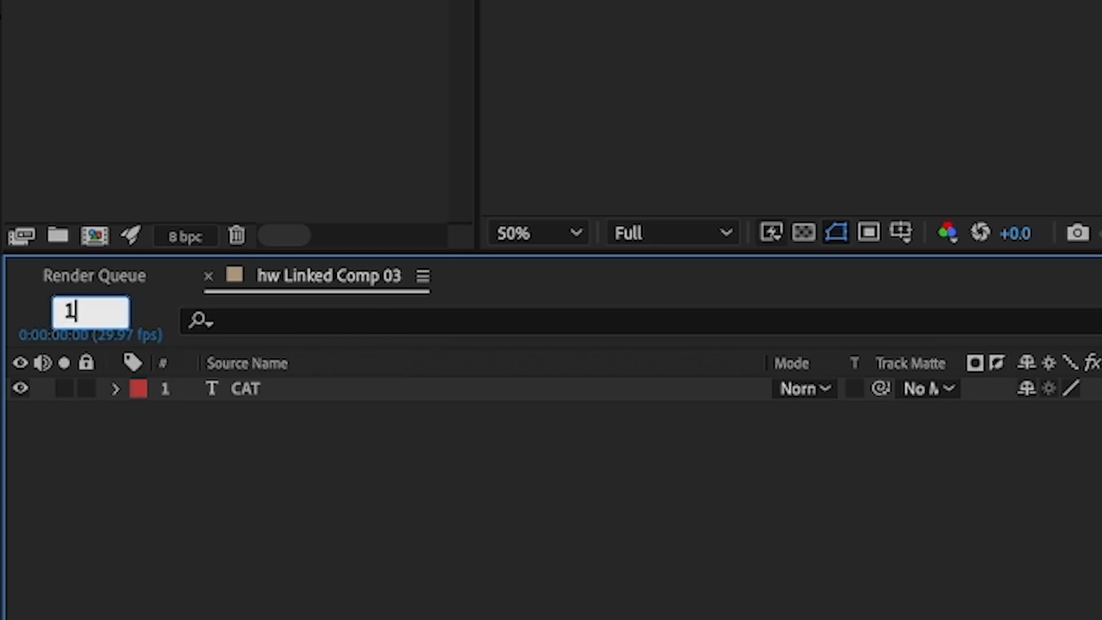
{"action": "type", "text": "48"}
{"action": "key", "text": "Return"}
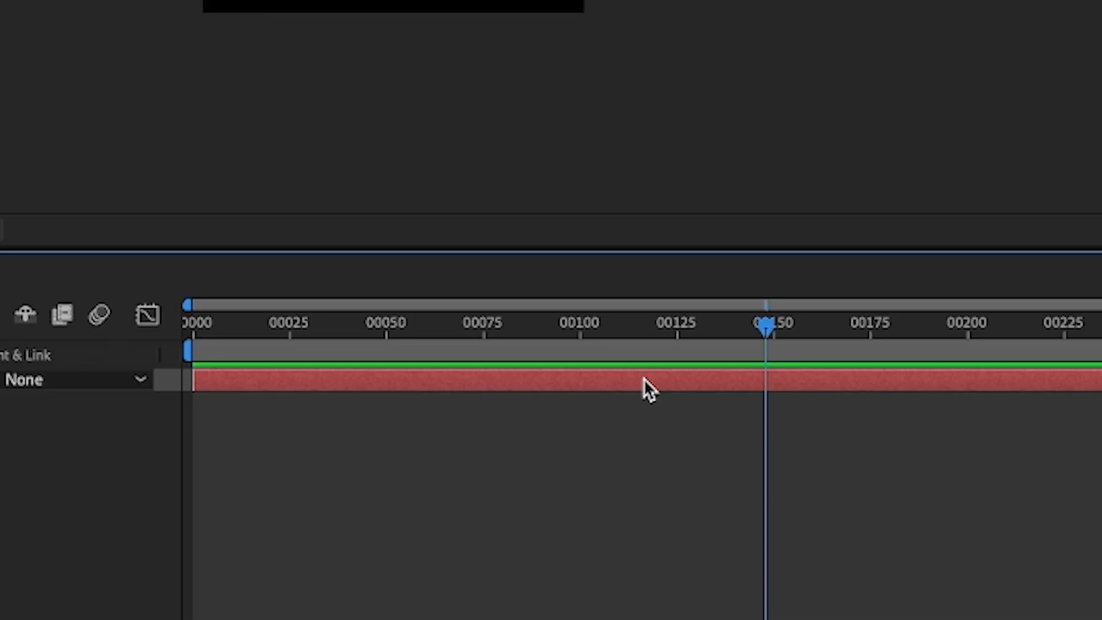
{"action": "key", "text": "ctrl+shift+d"}
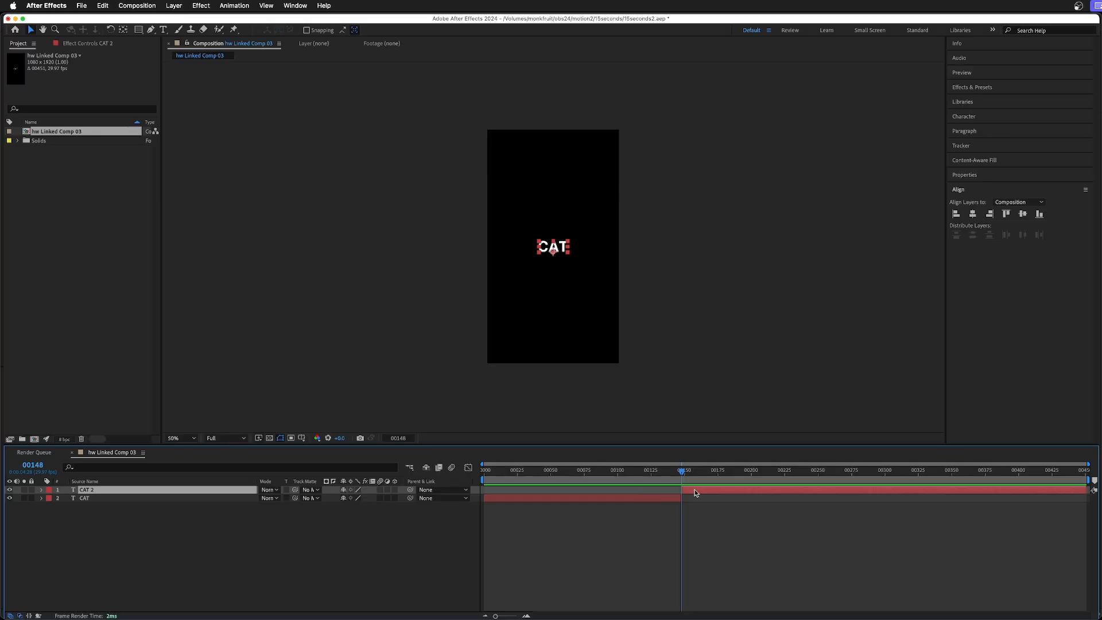
Change the text of the second CAT layer, after the split, to COFFEE.
{"action": "left_click_drag", "start_coordinate": [684, 473], "coordinate": [691, 475]}
{"action": "double_click", "coordinate": [549, 251]}
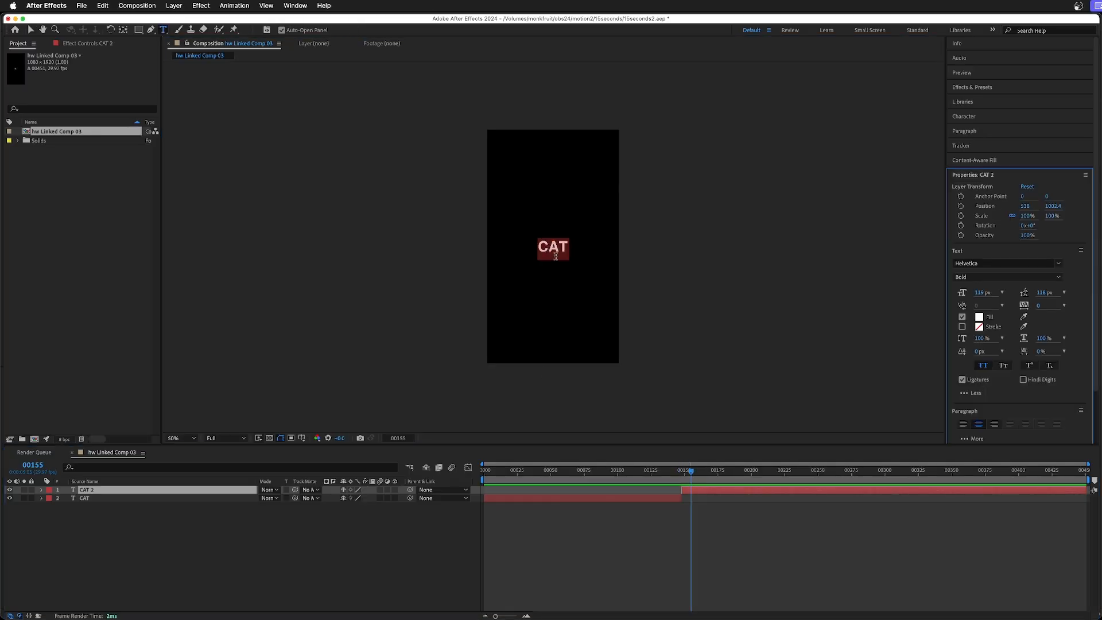
{"action": "type", "text": "OFF"}
{"action": "key", "text": "BackSpace"}
{"action": "key", "text": "BackSpace"}
{"action": "key", "text": "BackSpace"}
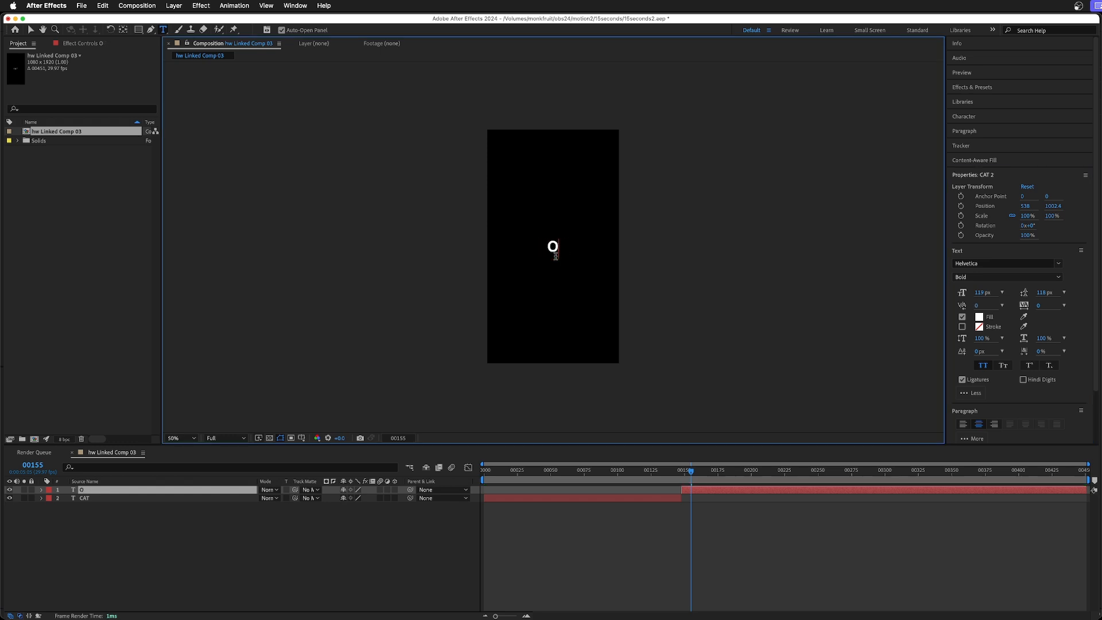
{"action": "type", "text": "COFFEE"}
{"action": "scroll", "coordinate": [555, 256], "scroll_direction": "up", "scroll_amount": 2}
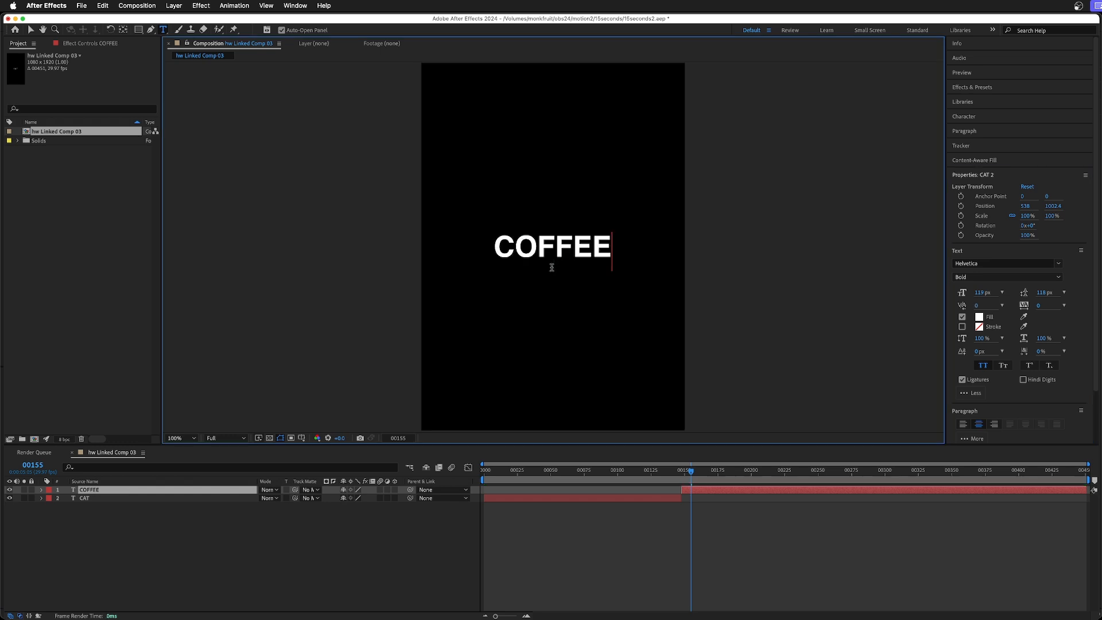
{"action": "left_click", "coordinate": [30, 30]}
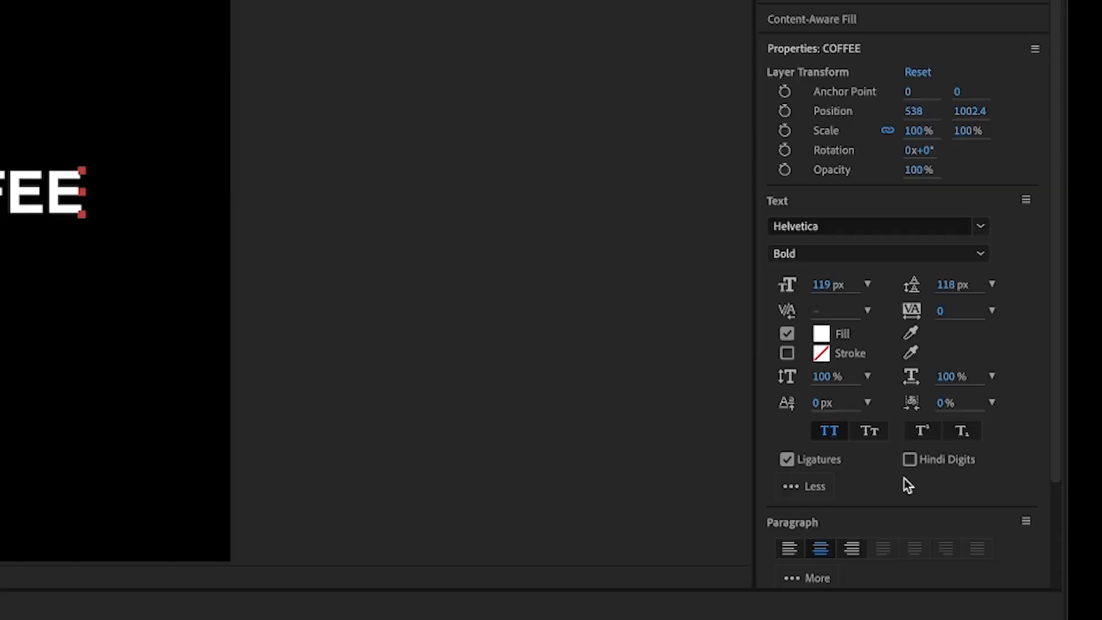
Center the COFFEE text horizontally and vertically in the composition, and save the project.
{"action": "scroll", "coordinate": [1031, 389], "scroll_direction": "down", "scroll_amount": 3}
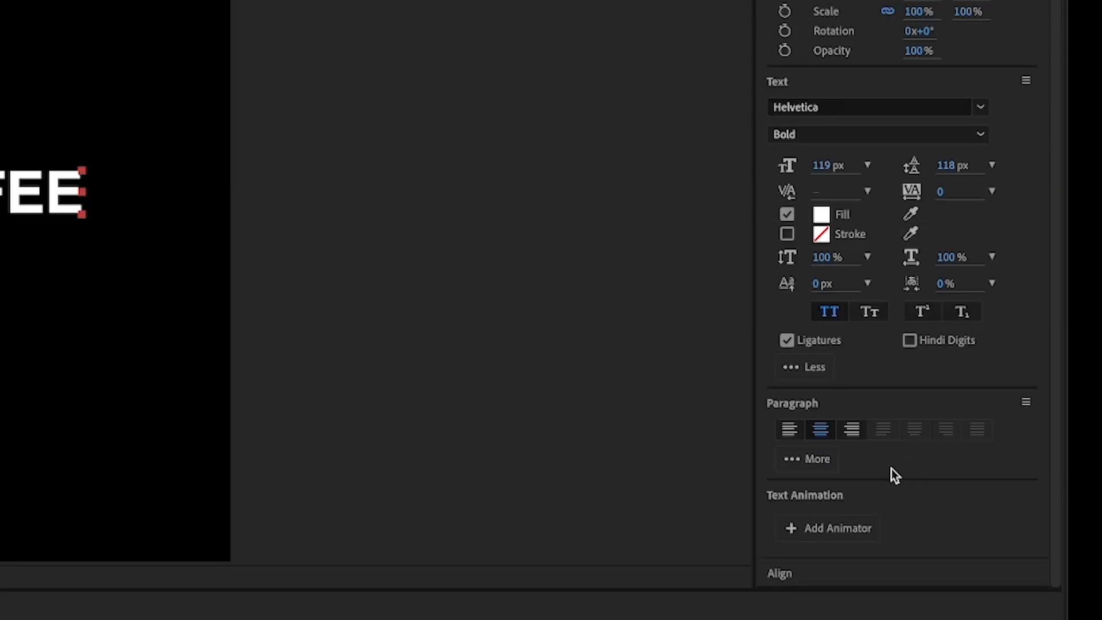
{"action": "left_click", "coordinate": [819, 574]}
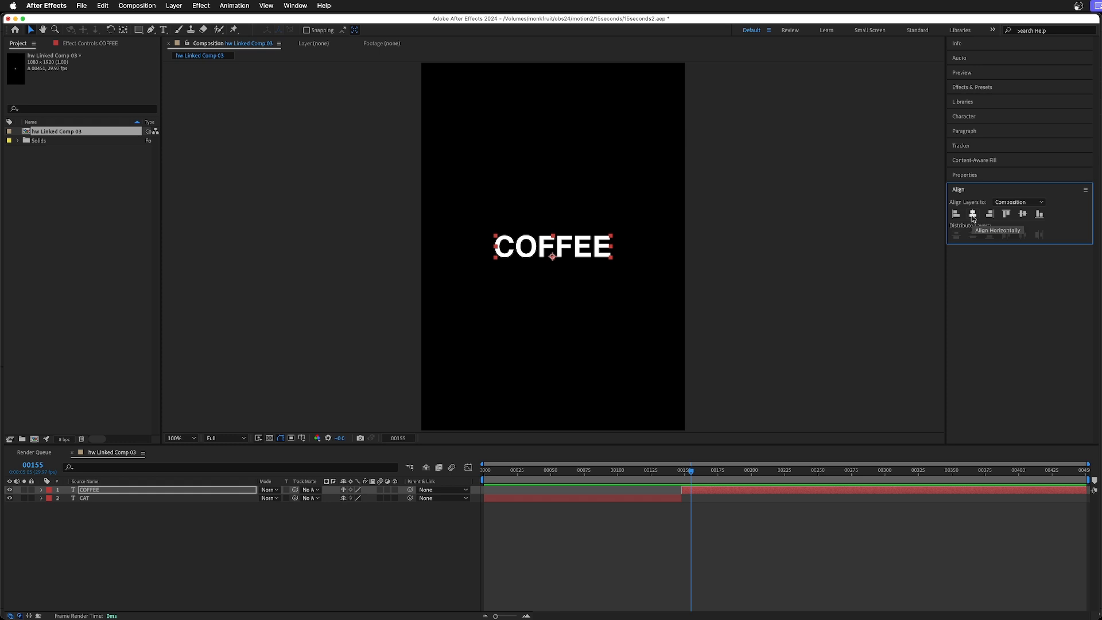
{"action": "left_click", "coordinate": [972, 216]}
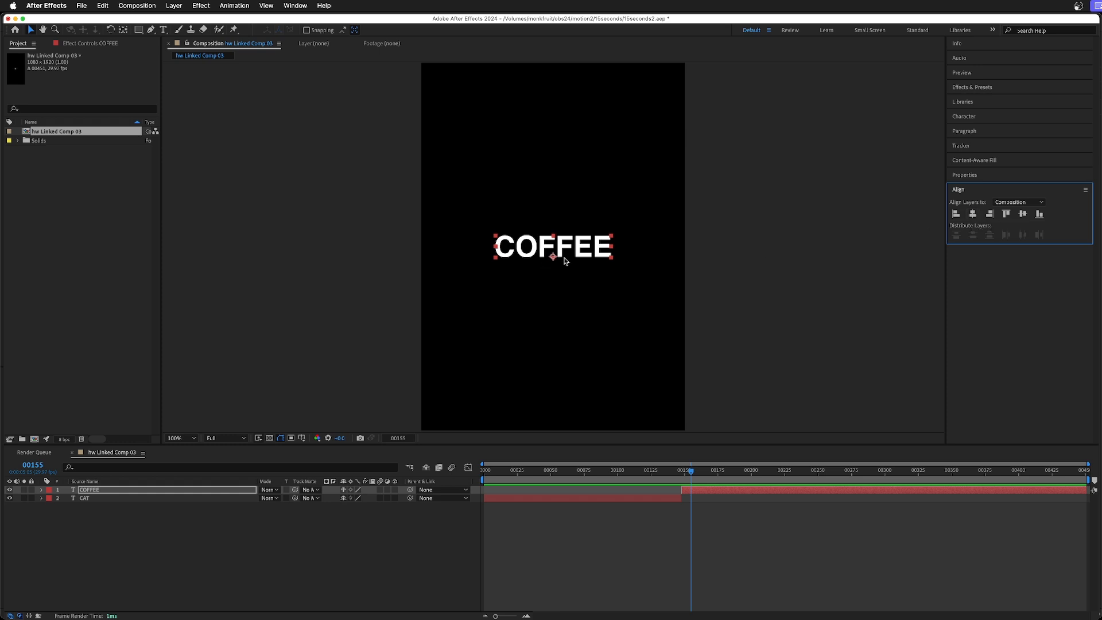
{"action": "left_click", "coordinate": [1023, 214]}
{"action": "key", "text": "super+s"}
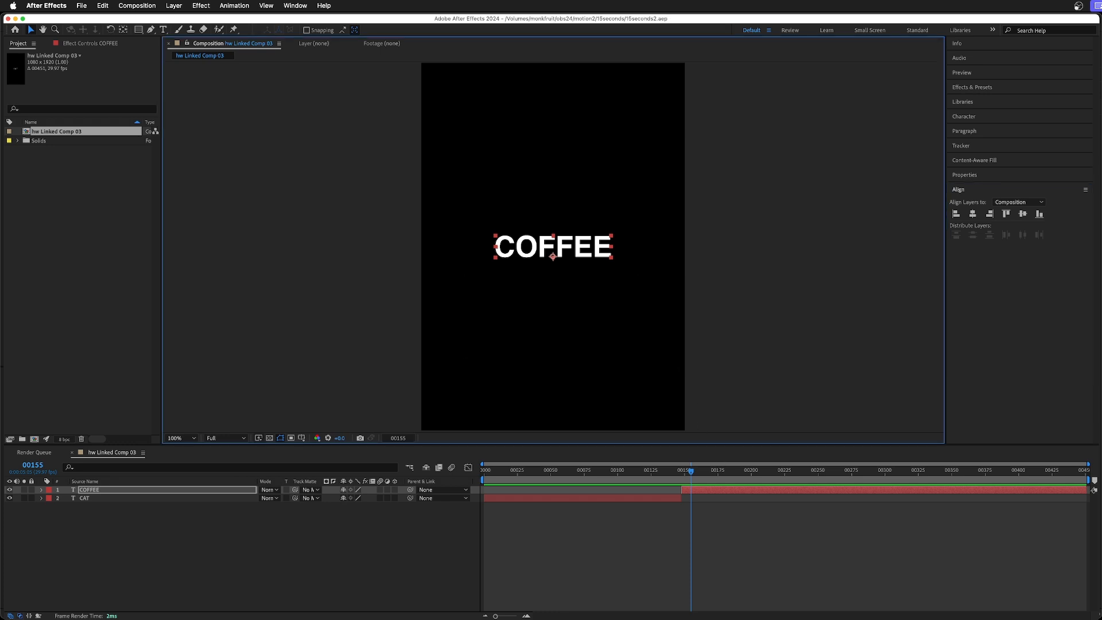
Switch to Premiere Pro and compare the title change from CAT to COFFEE with the end of the cat clip.
{"action": "key", "text": "super+Tab"}
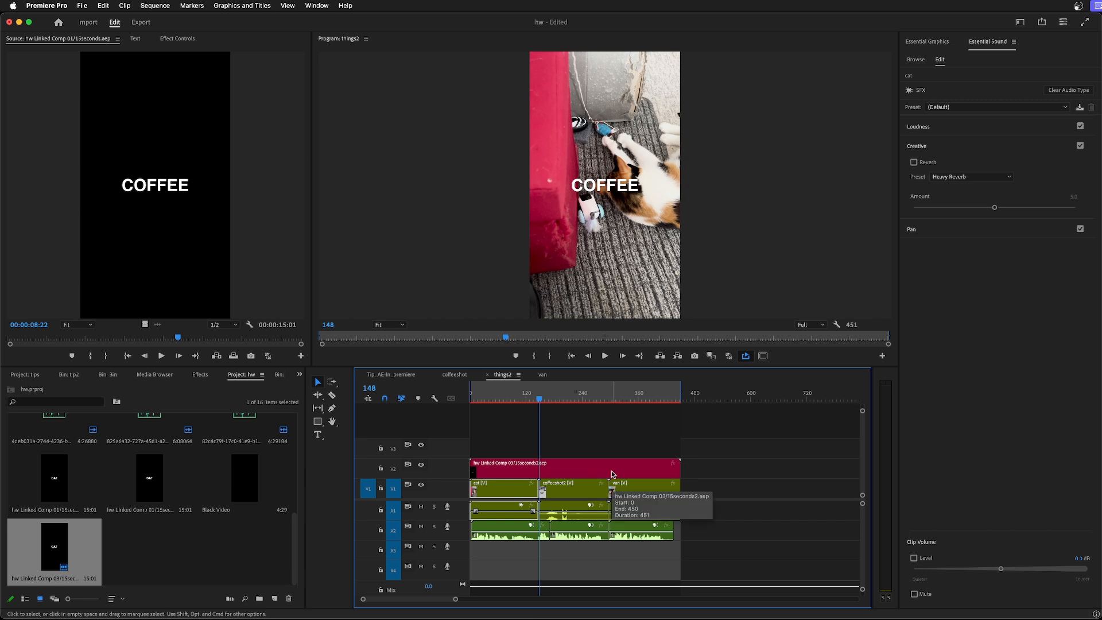
{"action": "key", "text": "Left"}
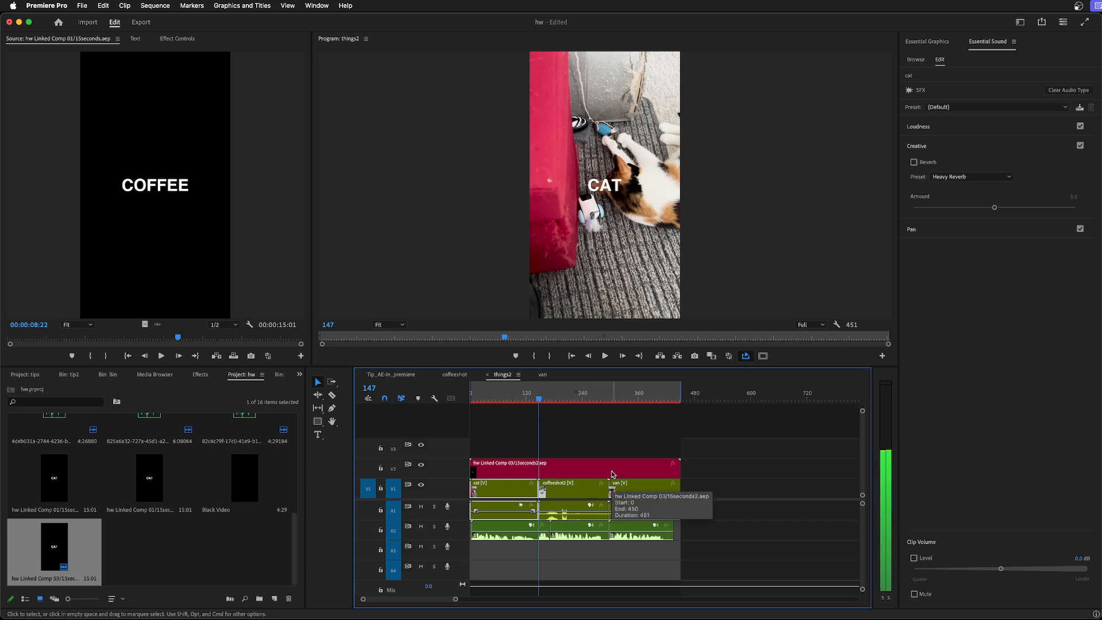
{"action": "key", "text": "Right"}
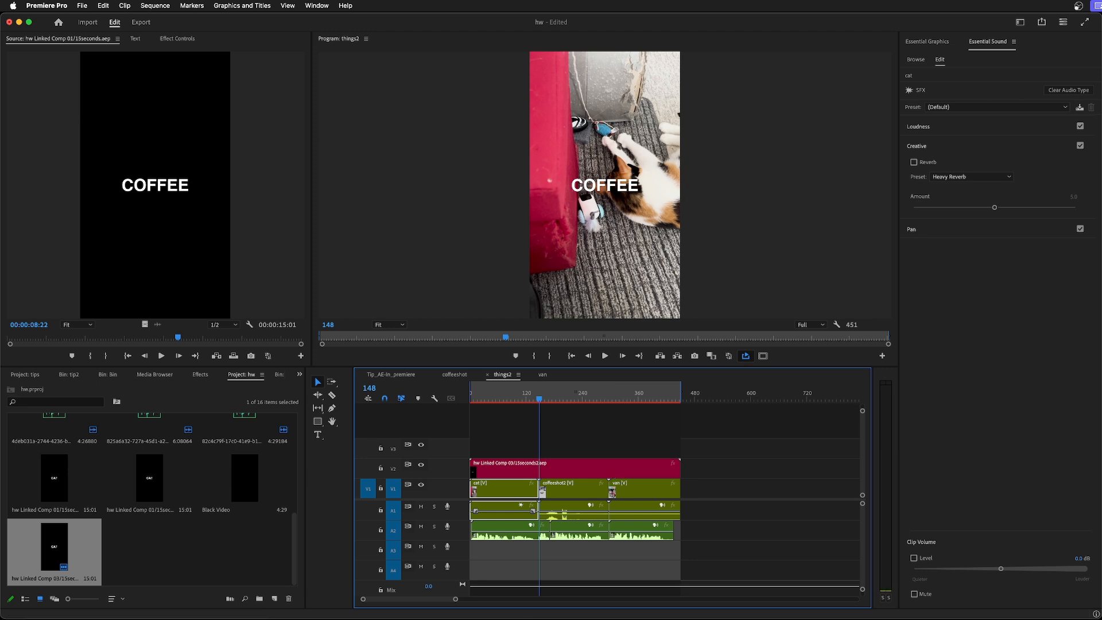
Return to After Effects and extend the end of the CAT layer to include frame 148.
{"action": "key", "text": "super+Tab"}
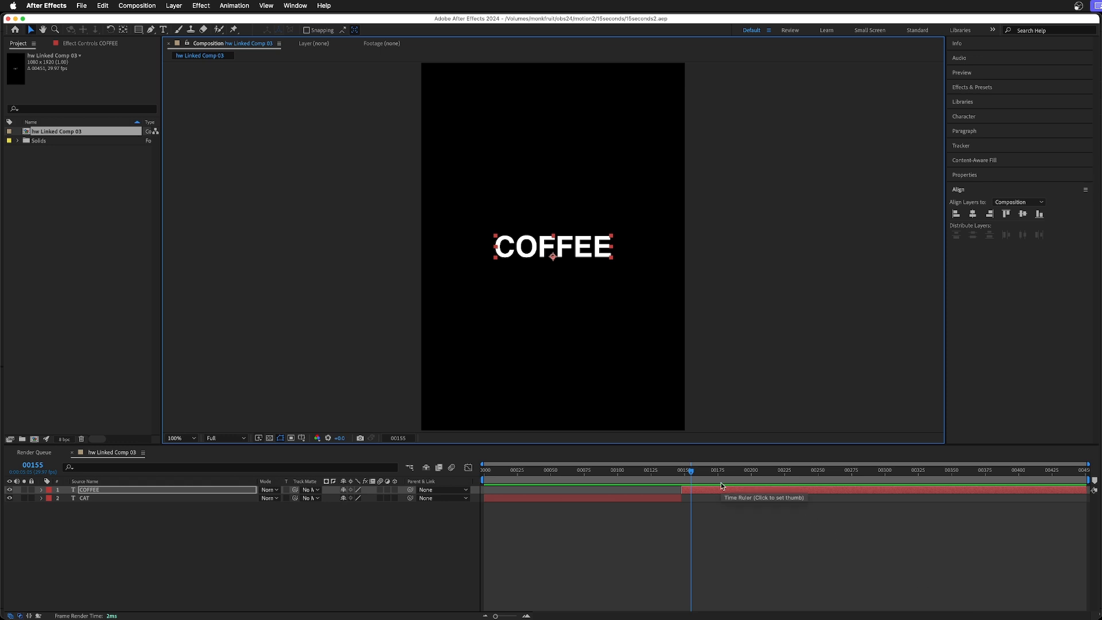
{"action": "key", "text": "Page_Up"}
{"action": "key", "text": "Page_Up"}
{"action": "key", "text": "Page_Up"}
{"action": "key", "text": "Page_Up"}
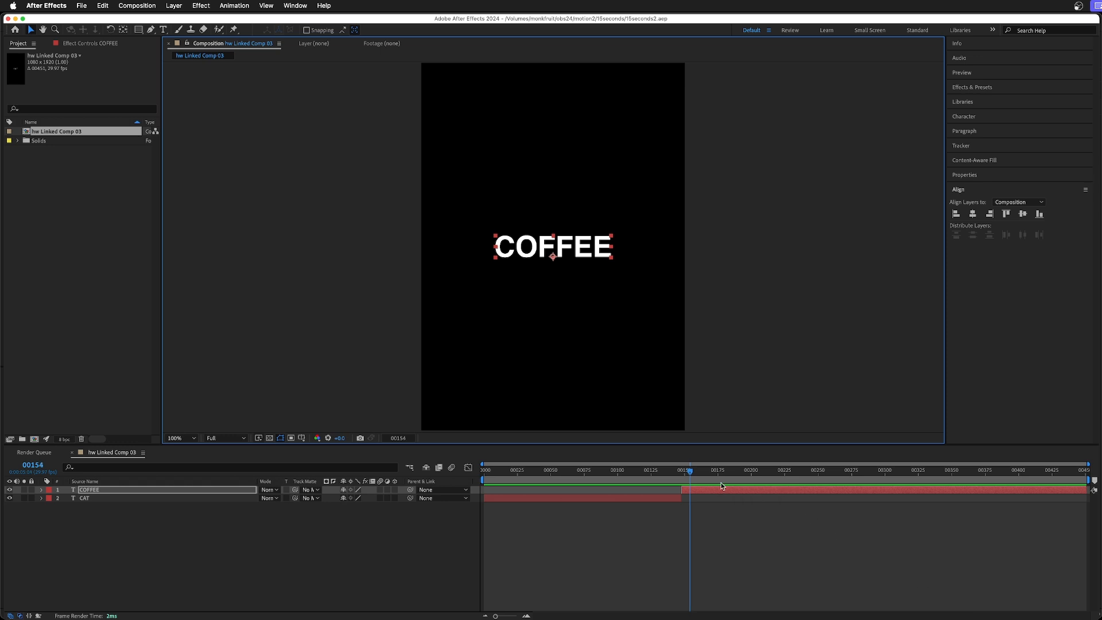
{"action": "key", "text": "Page_Up"}
{"action": "key", "text": "Page_Up"}
{"action": "key", "text": "Page_Up"}
{"action": "key", "text": "Page_Up"}
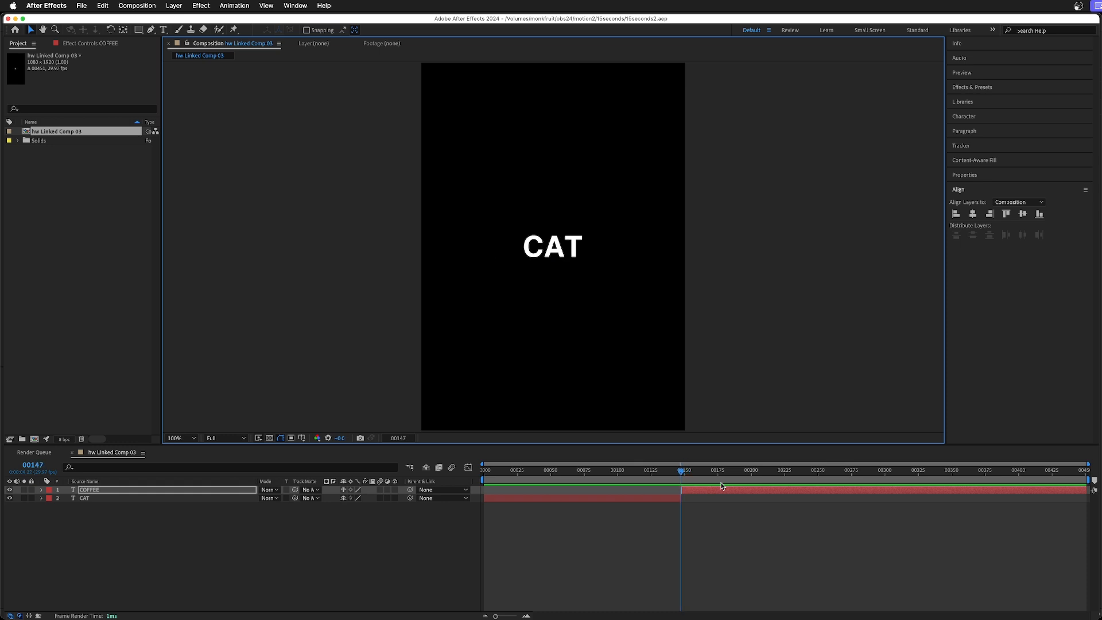
{"action": "key", "text": "Page_Down"}
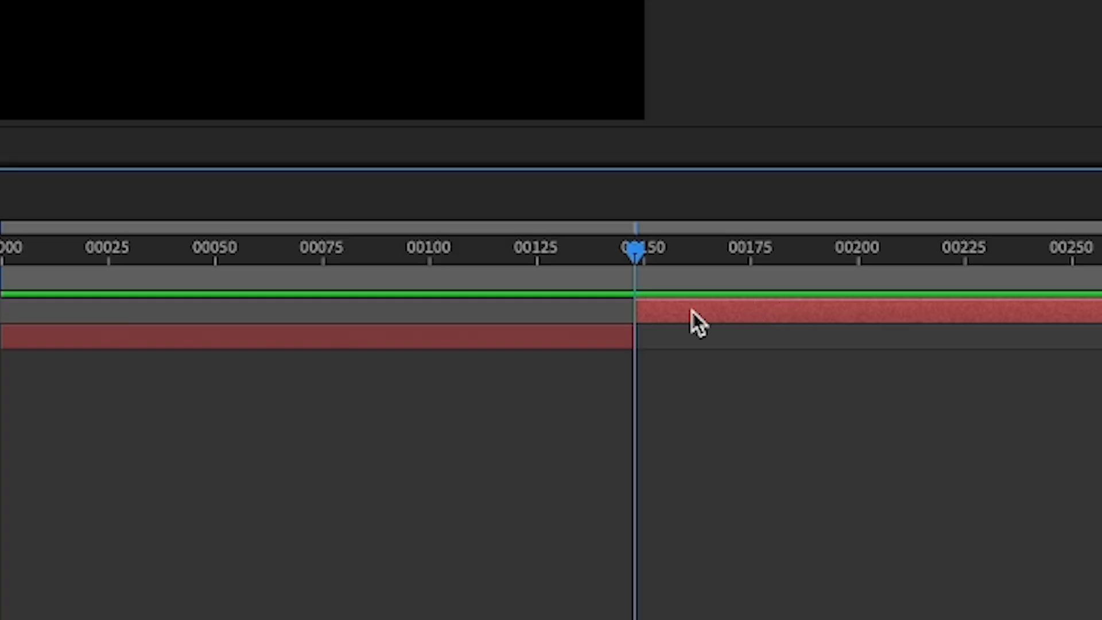
{"action": "left_click", "coordinate": [595, 326]}
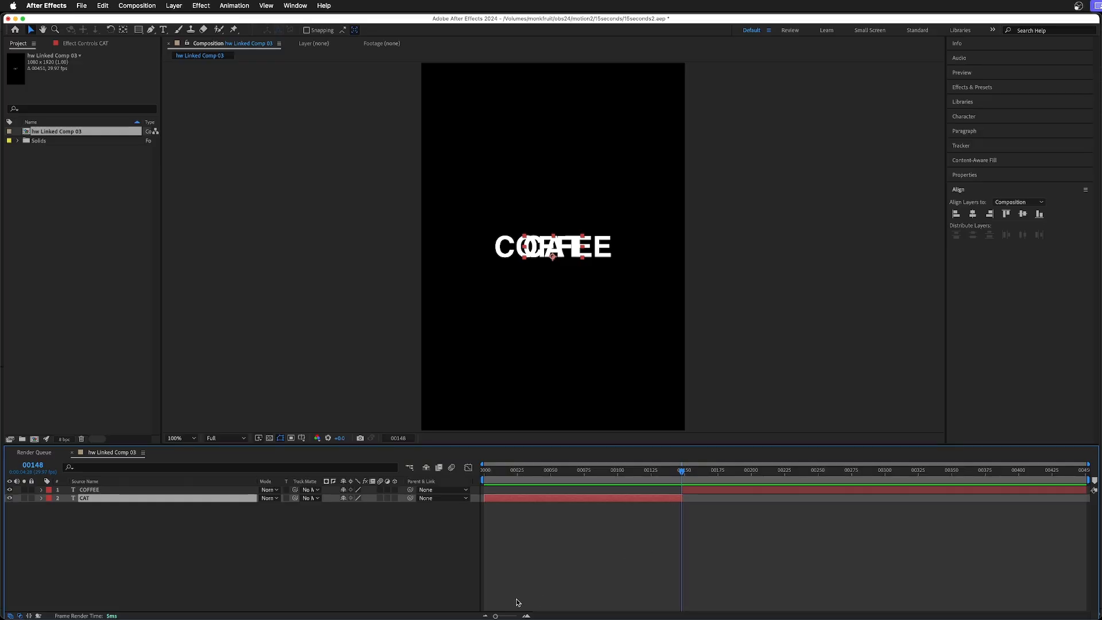
Trim the COFFEE layer to start one frame after frame 148, check the changeover frame by frame, and save the project.
{"action": "left_click_drag", "start_coordinate": [498, 617], "coordinate": [503, 617]}
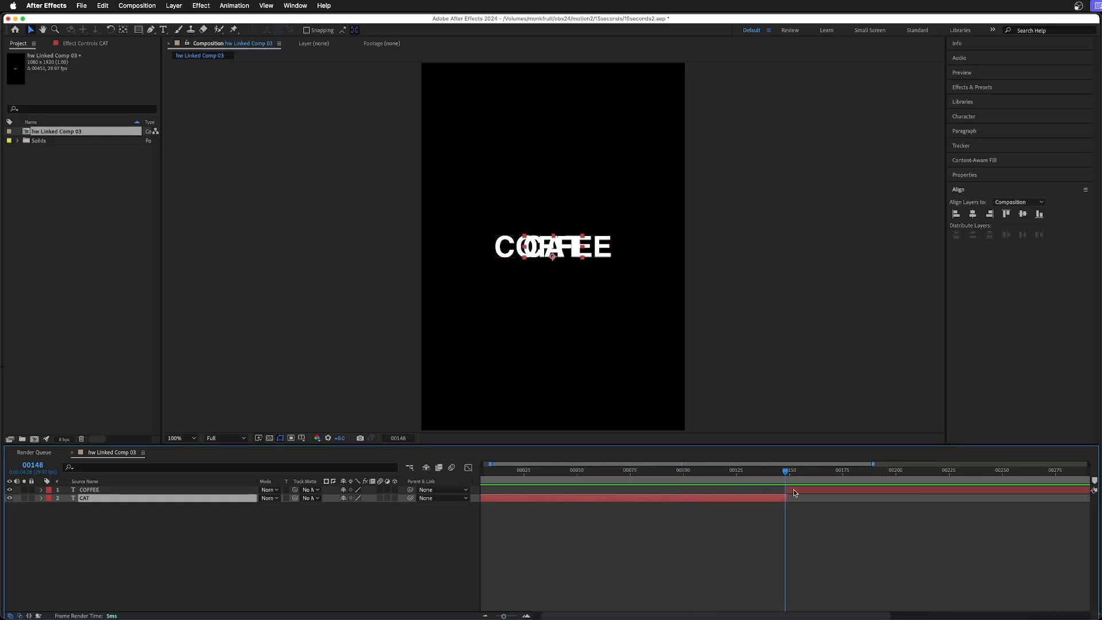
{"action": "left_click", "coordinate": [794, 490]}
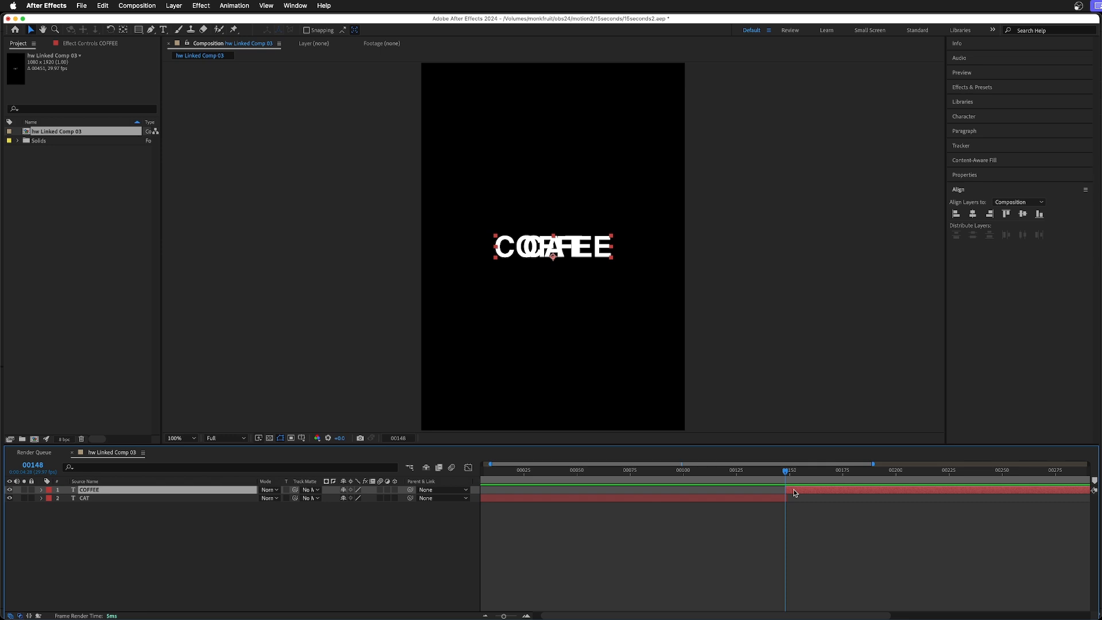
{"action": "key", "text": "Page_Down"}
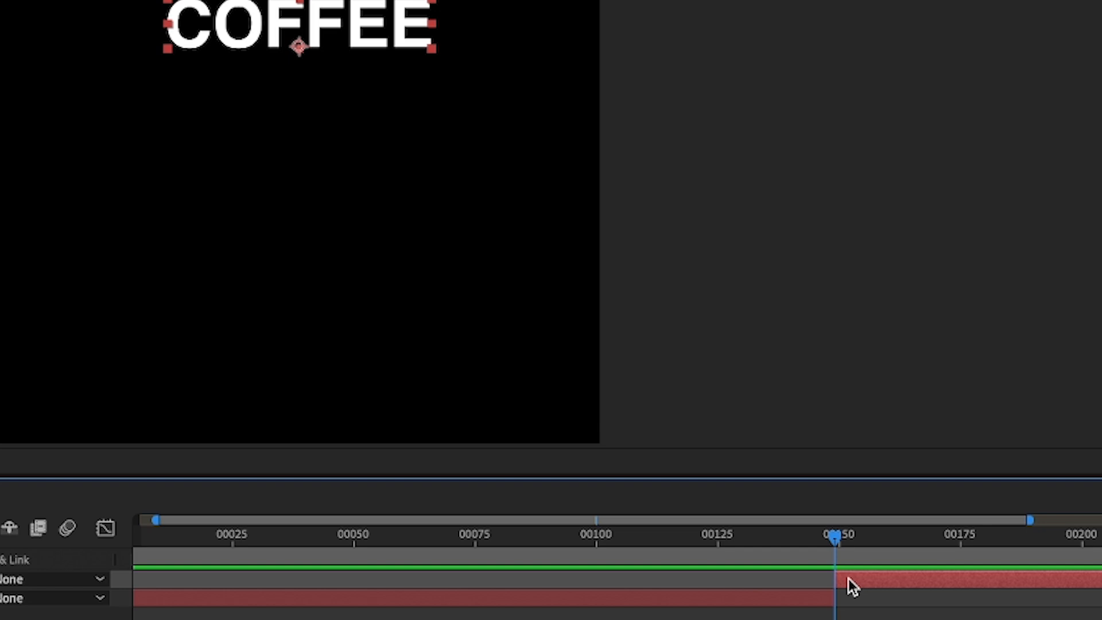
{"action": "key", "text": "Page_Up"}
{"action": "key", "text": "Page_Down"}
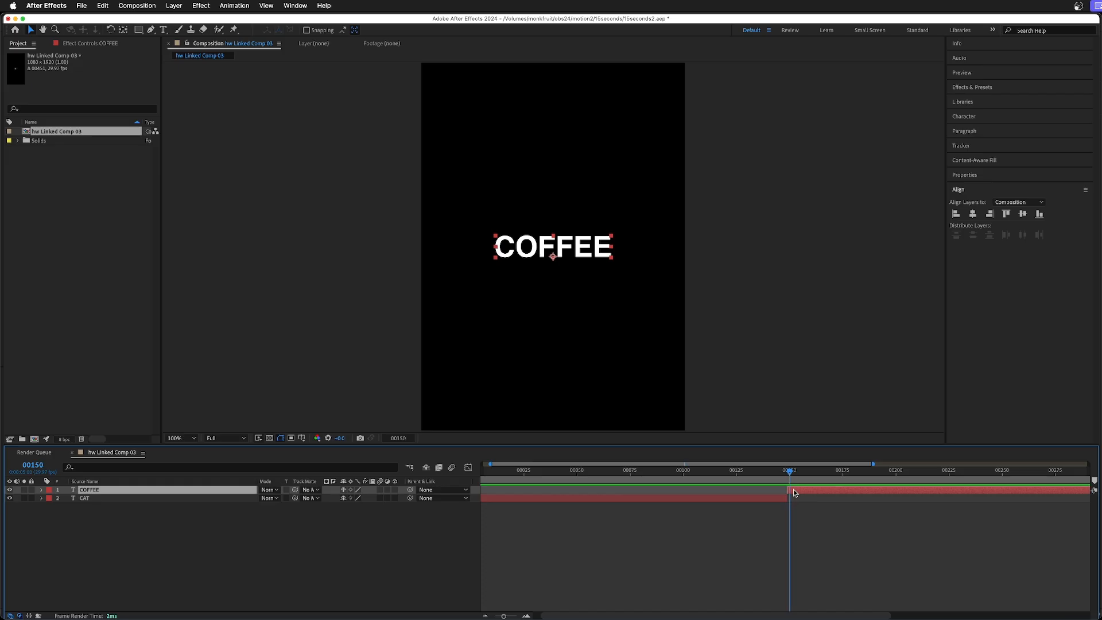
{"action": "key", "text": "Page_Up"}
{"action": "key", "text": "Page_Down"}
{"action": "key", "text": "Page_Down"}
{"action": "key", "text": "Page_Down"}
{"action": "key", "text": "Page_Down"}
{"action": "key", "text": "Page_Up"}
{"action": "key", "text": "Page_Up"}
{"action": "key", "text": "Page_Up"}
{"action": "key", "text": "super+s"}
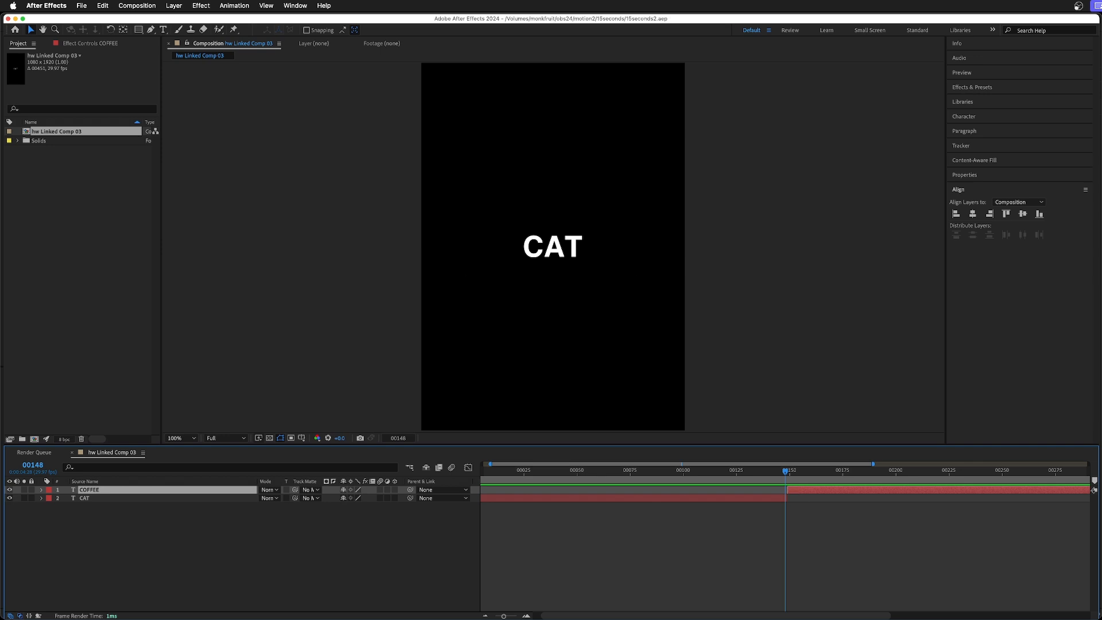
Switch to Premiere Pro and check frame by frame that CAT changes to COFFEE where the cat clip ends.
{"action": "key", "text": "super+Tab"}
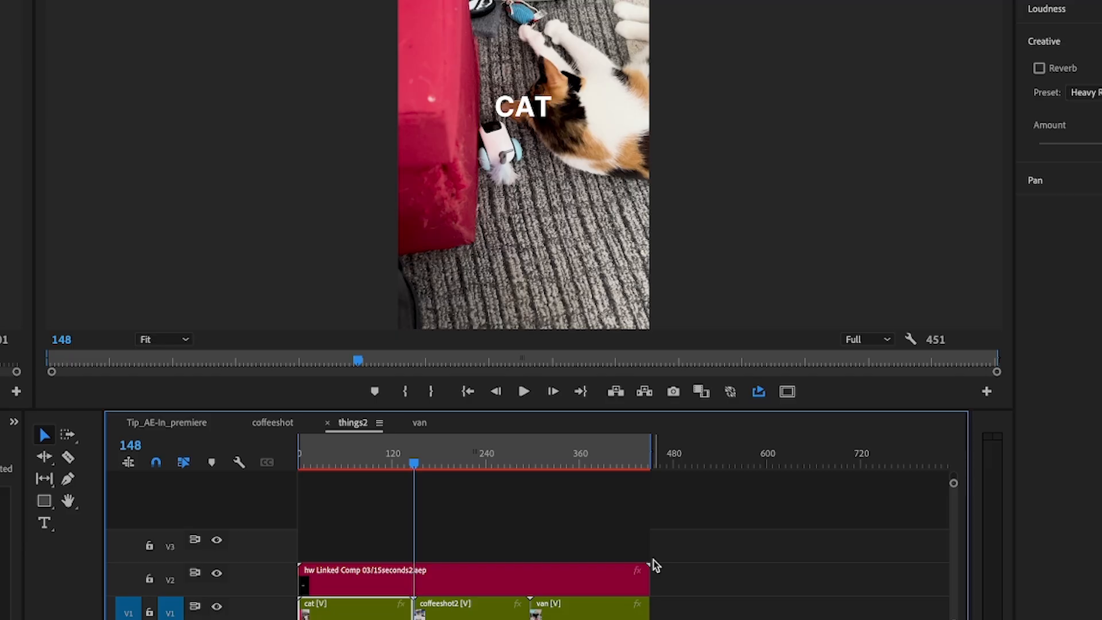
{"action": "key", "text": "Right"}
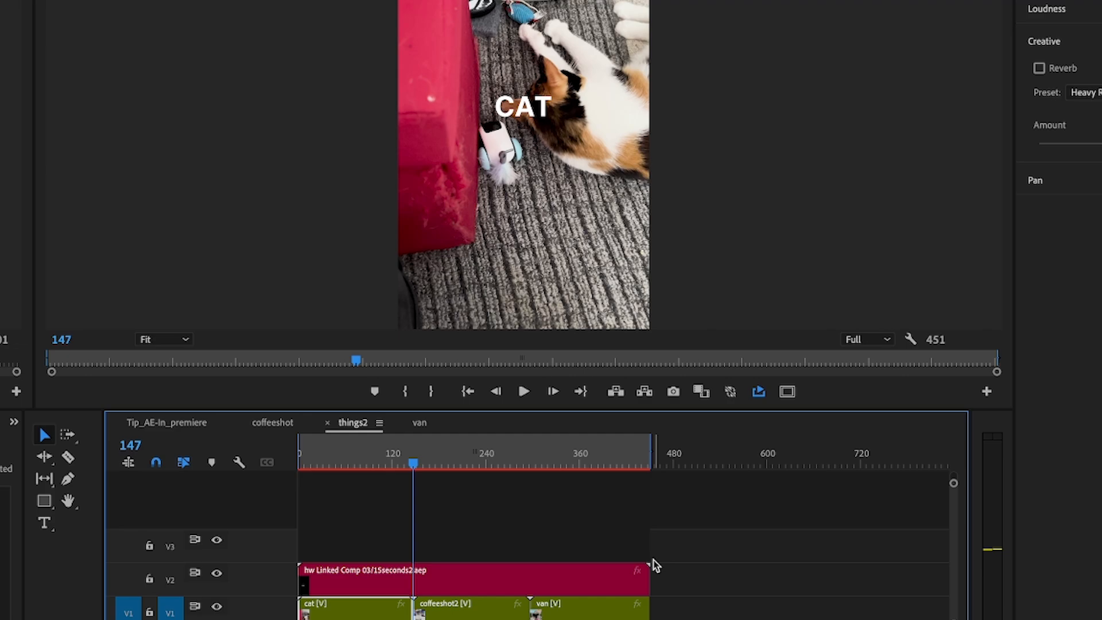
{"action": "key", "text": "Right"}
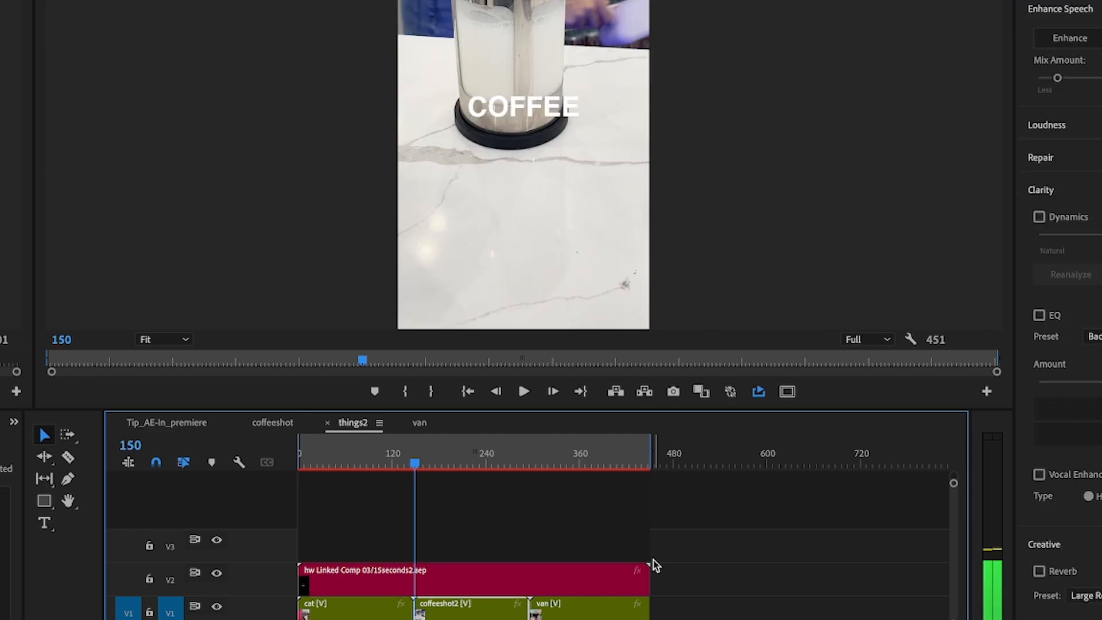
{"action": "key", "text": "Right"}
{"action": "key", "text": "Right"}
{"action": "key", "text": "Right"}
{"action": "key", "text": "Right"}
{"action": "key", "text": "Right"}
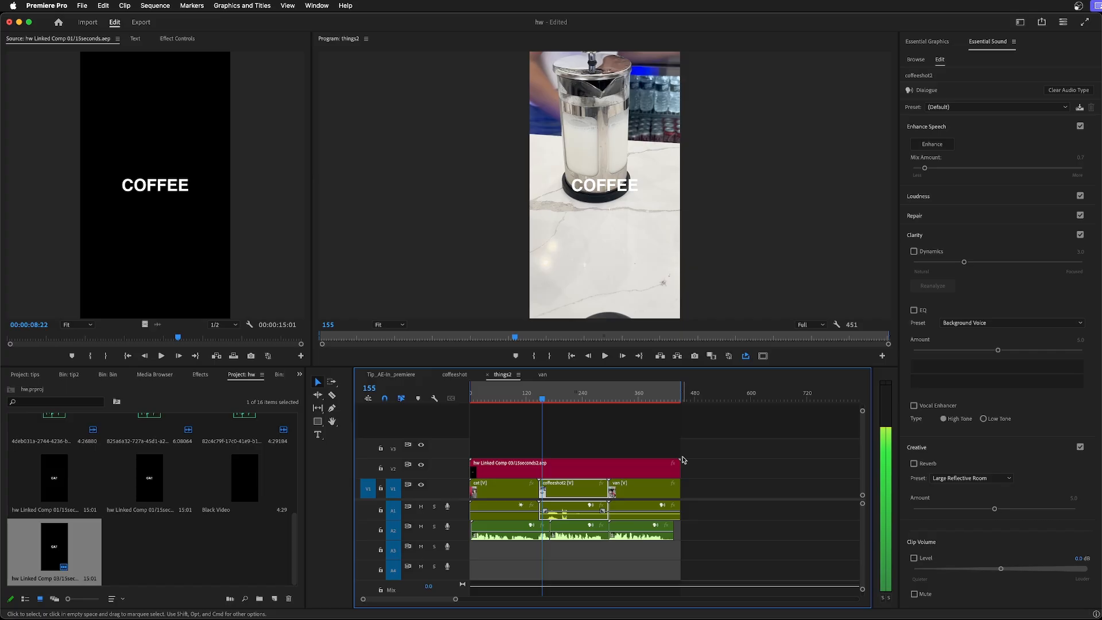
Locate the first frame of the van clip, and split the COFFEE layer at frame 298 in After Effects.
{"action": "left_click_drag", "start_coordinate": [544, 397], "coordinate": [592, 402]}
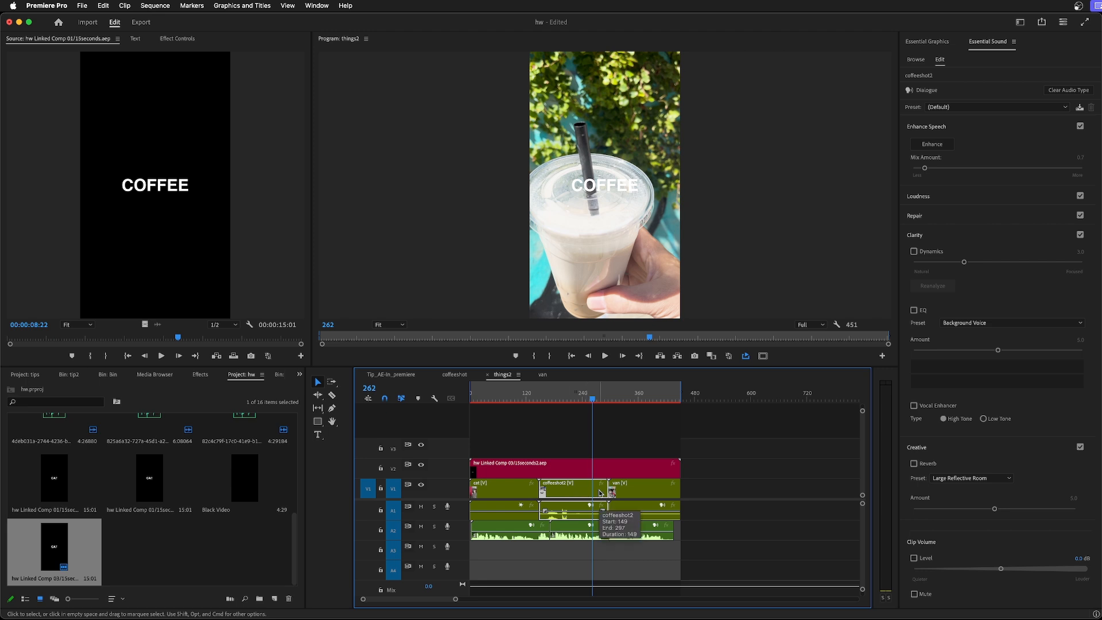
{"action": "key", "text": "Down"}
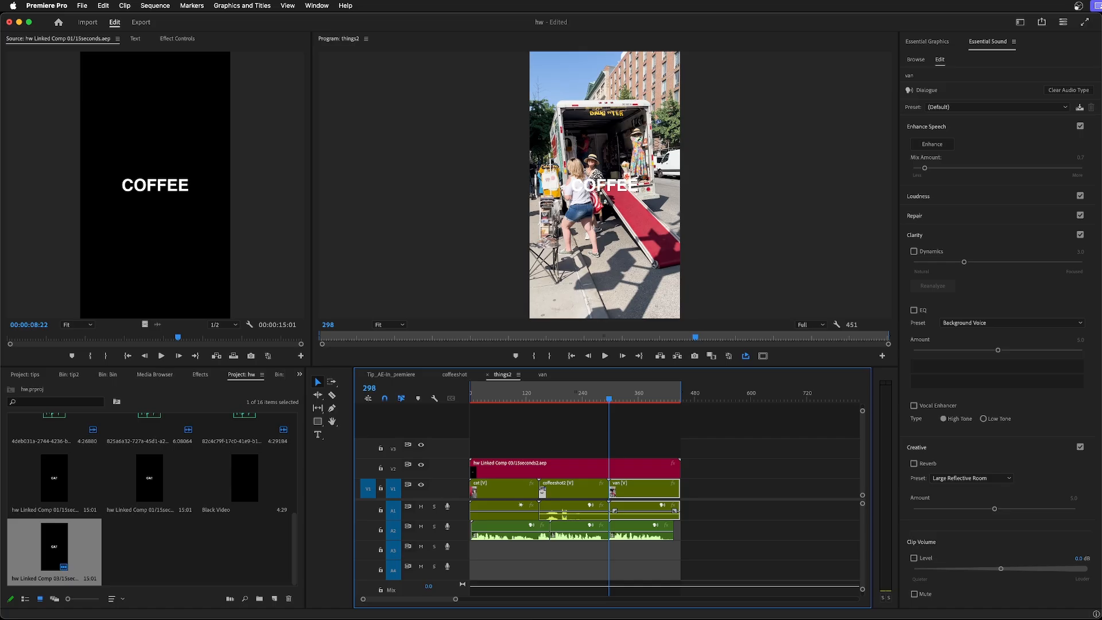
{"action": "key", "text": "super+Tab"}
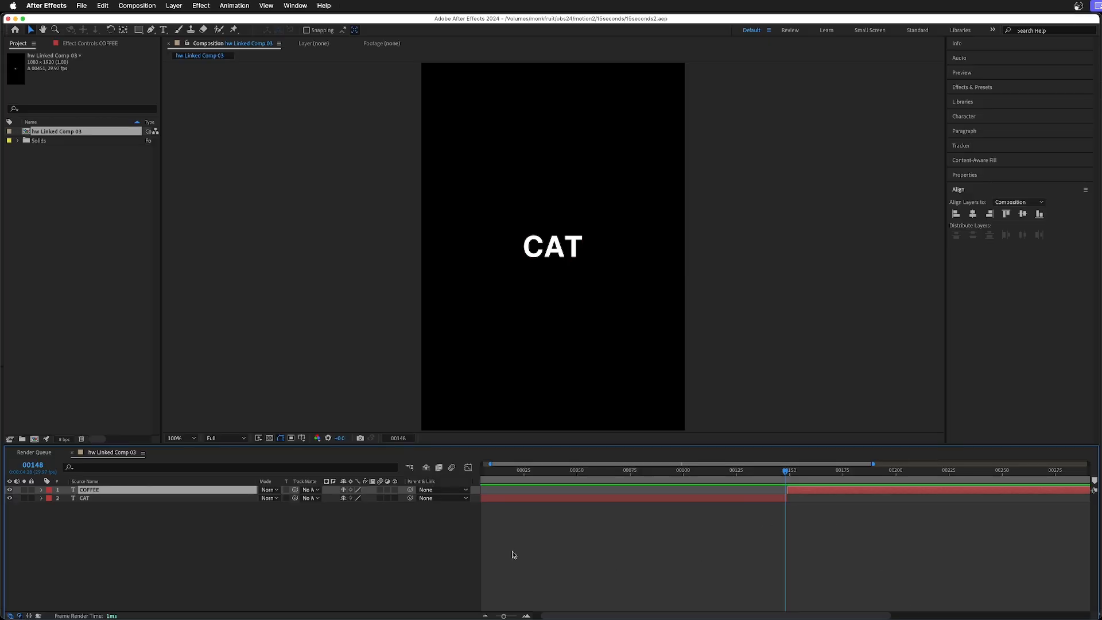
{"action": "left_click", "coordinate": [33, 464]}
{"action": "type", "text": "298"}
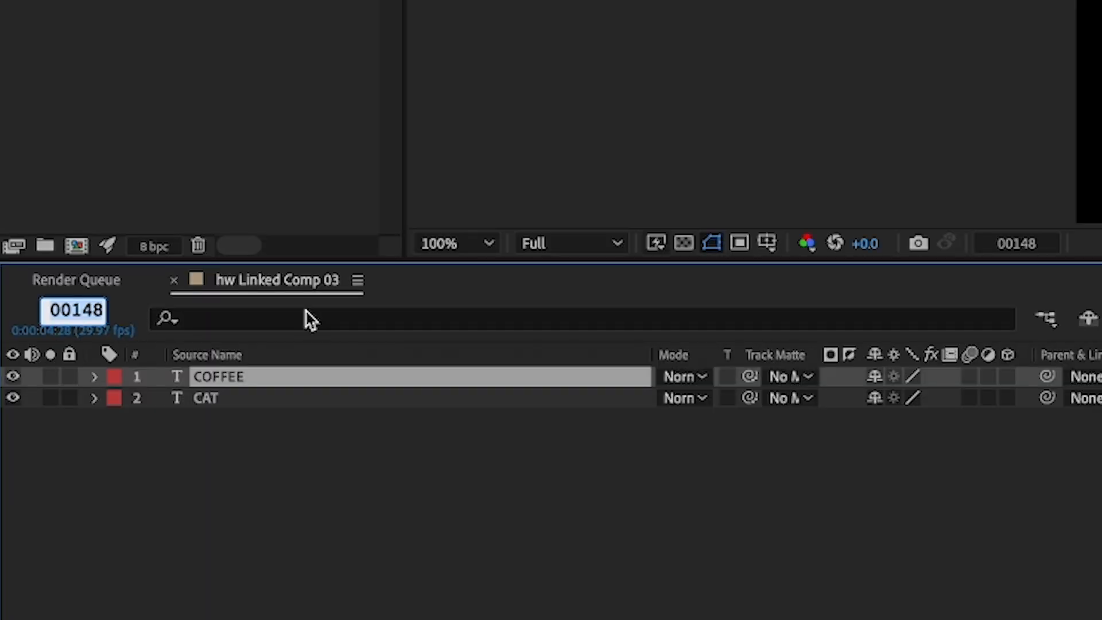
{"action": "key", "text": "Return"}
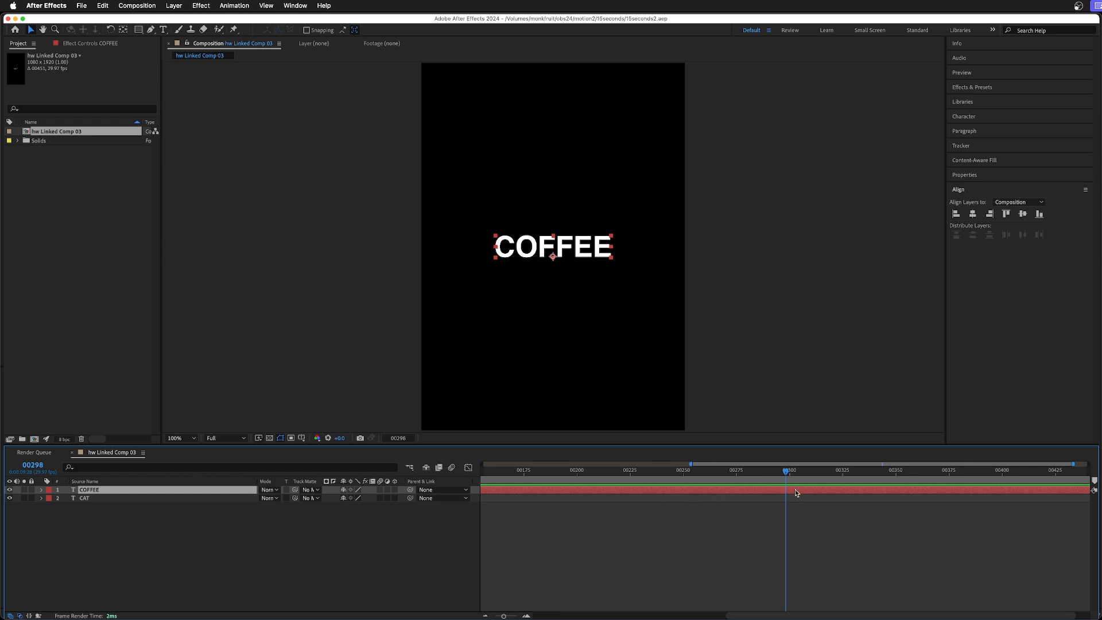
{"action": "key", "text": "super+shift+d"}
Replace the text of the split-off second COFFEE layer with VAN.
{"action": "left_click_drag", "start_coordinate": [785, 470], "coordinate": [794, 470]}
{"action": "double_click", "coordinate": [580, 248]}
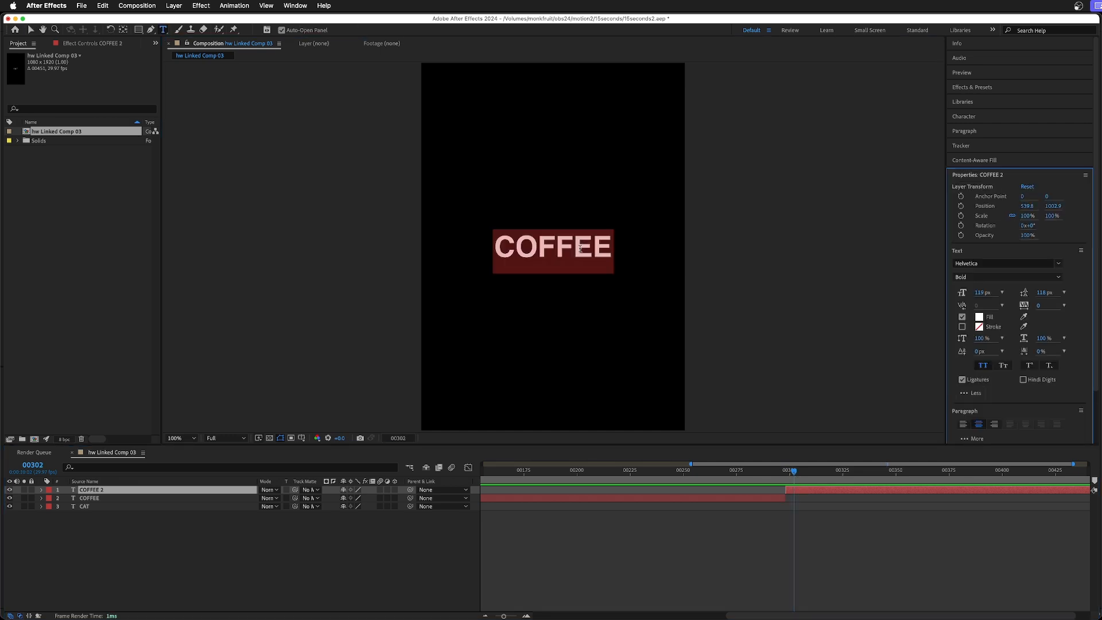
{"action": "type", "text": "A"}
{"action": "key", "text": "BackSpace"}
{"action": "type", "text": "VAN"}
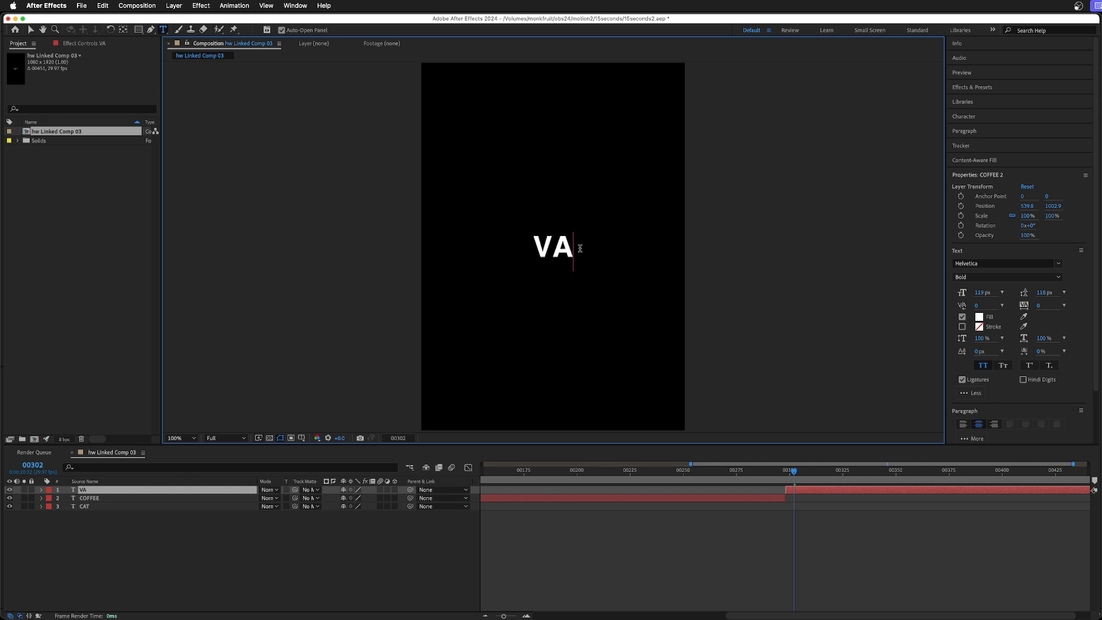
{"action": "left_click", "coordinate": [31, 29]}
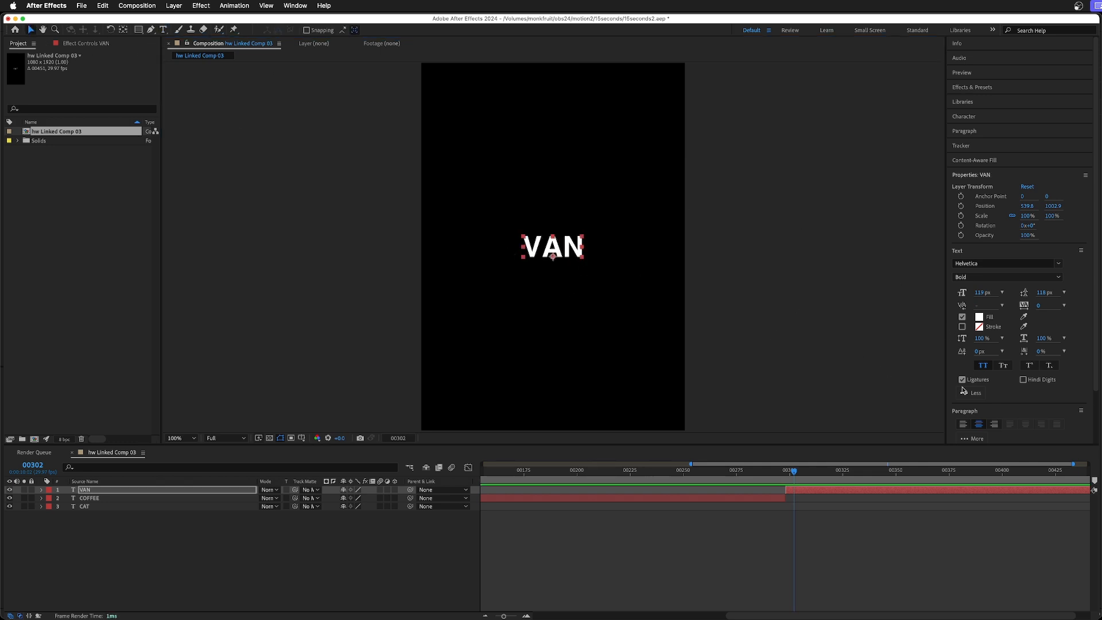
Center the VAN text horizontally in the composition, and save the project.
{"action": "scroll", "coordinate": [1018, 409], "scroll_direction": "down", "scroll_amount": 2}
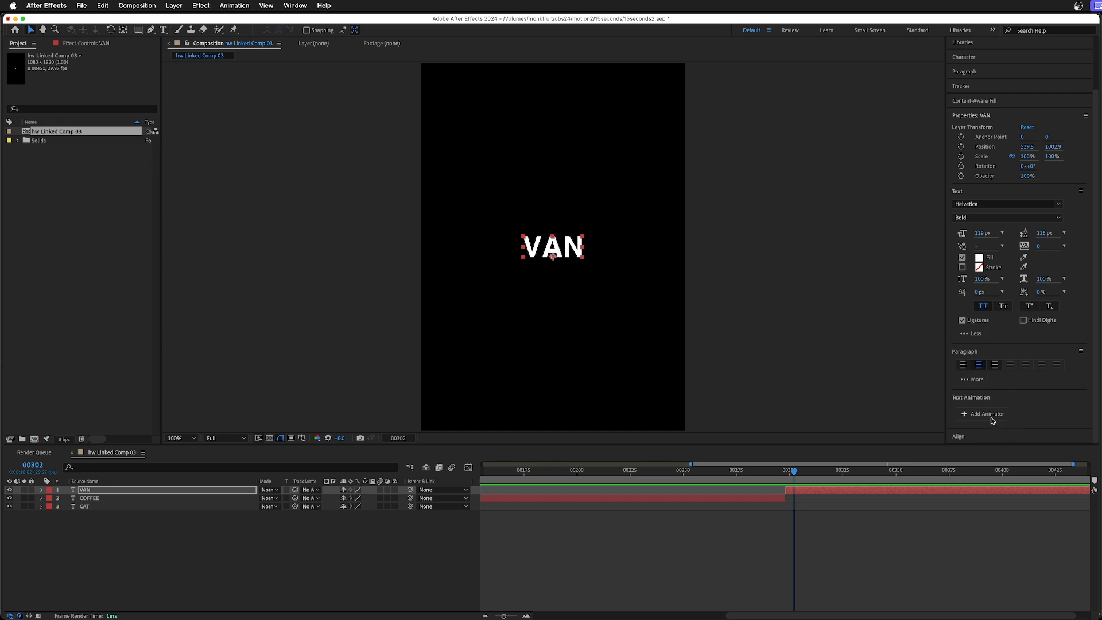
{"action": "left_click", "coordinate": [981, 436]}
{"action": "left_click", "coordinate": [972, 214]}
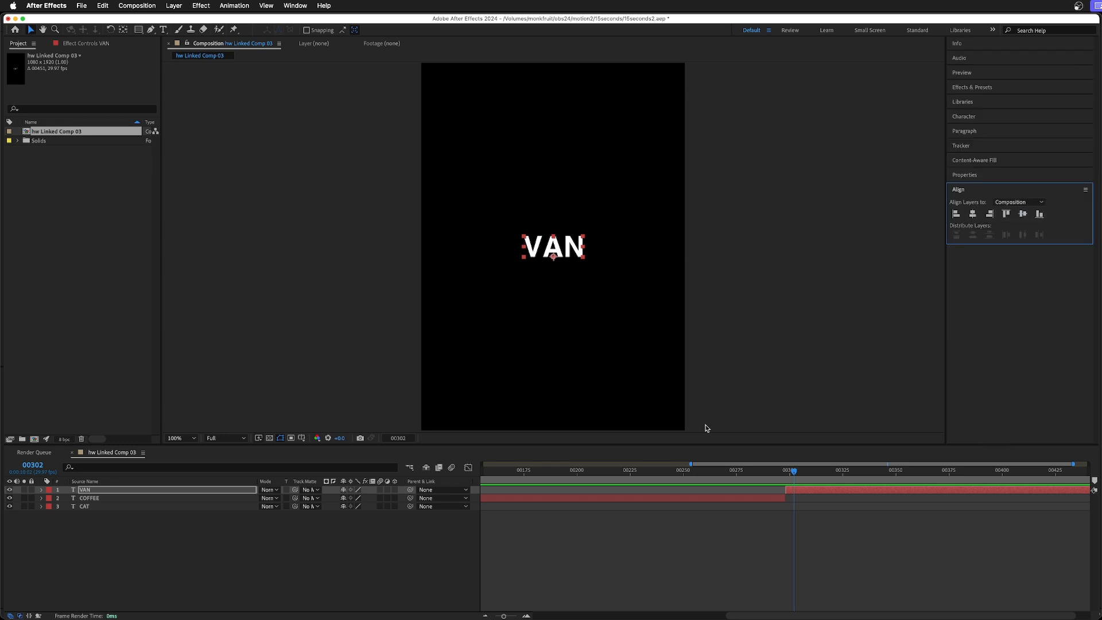
{"action": "key", "text": "super+s"}
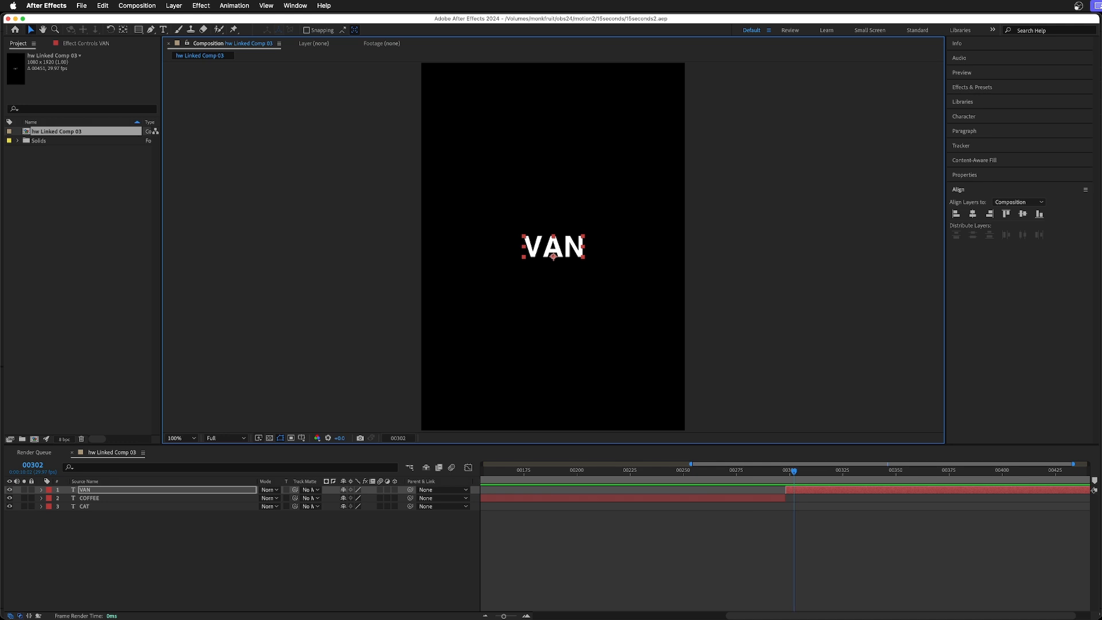
Switch to Premiere Pro and check frame by frame the title change from COFFEE to VAN at the start of the van clip.
{"action": "key", "text": "super+Tab"}
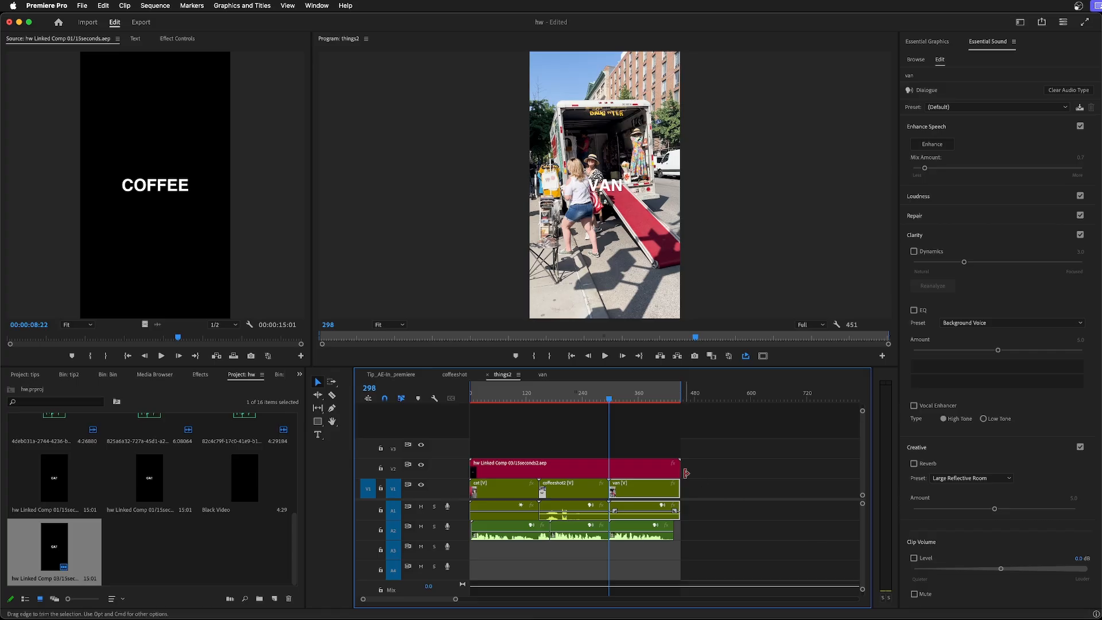
{"action": "key", "text": "Left"}
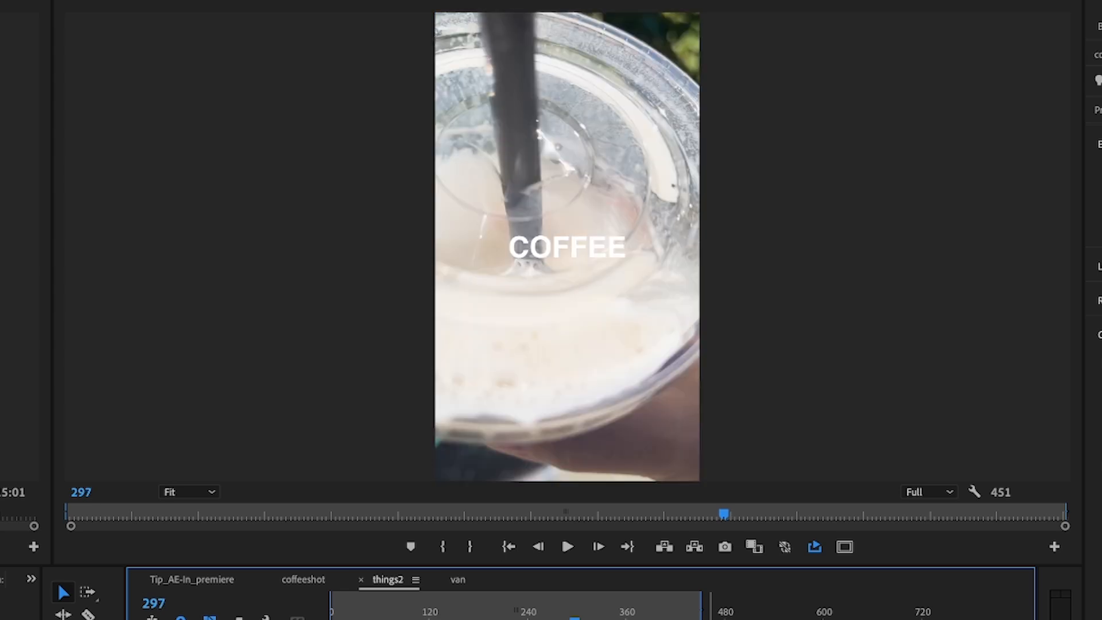
{"action": "key", "text": "Right"}
{"action": "key", "text": "Right"}
{"action": "key", "text": "Right"}
{"action": "key", "text": "Right"}
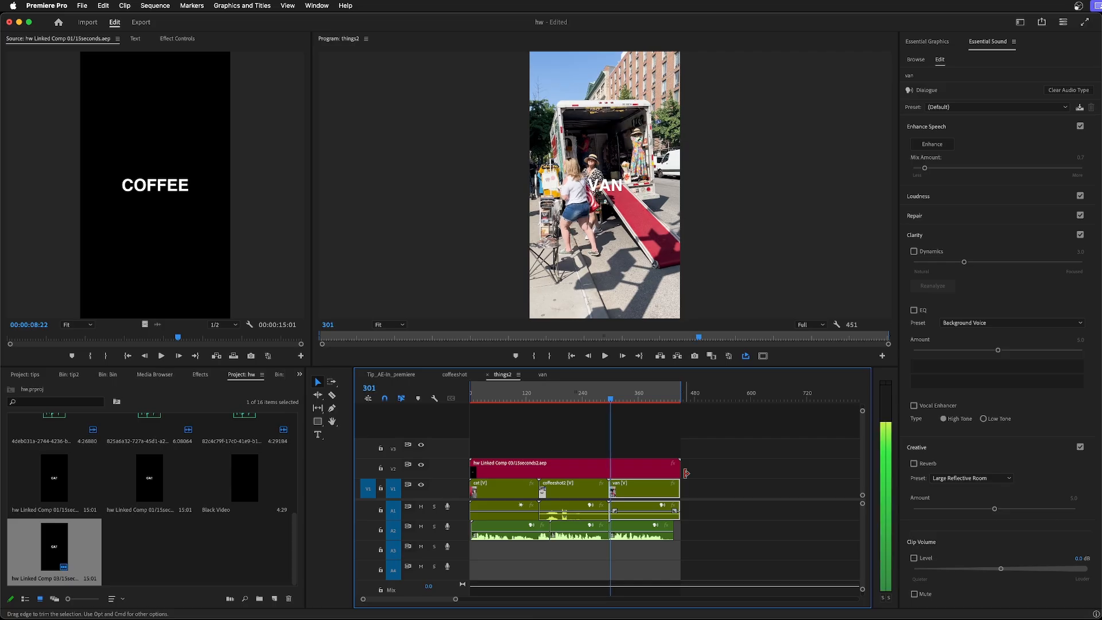
Play the things2 sequence across both title changes, and scrub back through the coffeeshot2 clip to review its title.
{"action": "left_click_drag", "start_coordinate": [610, 401], "coordinate": [537, 407]}
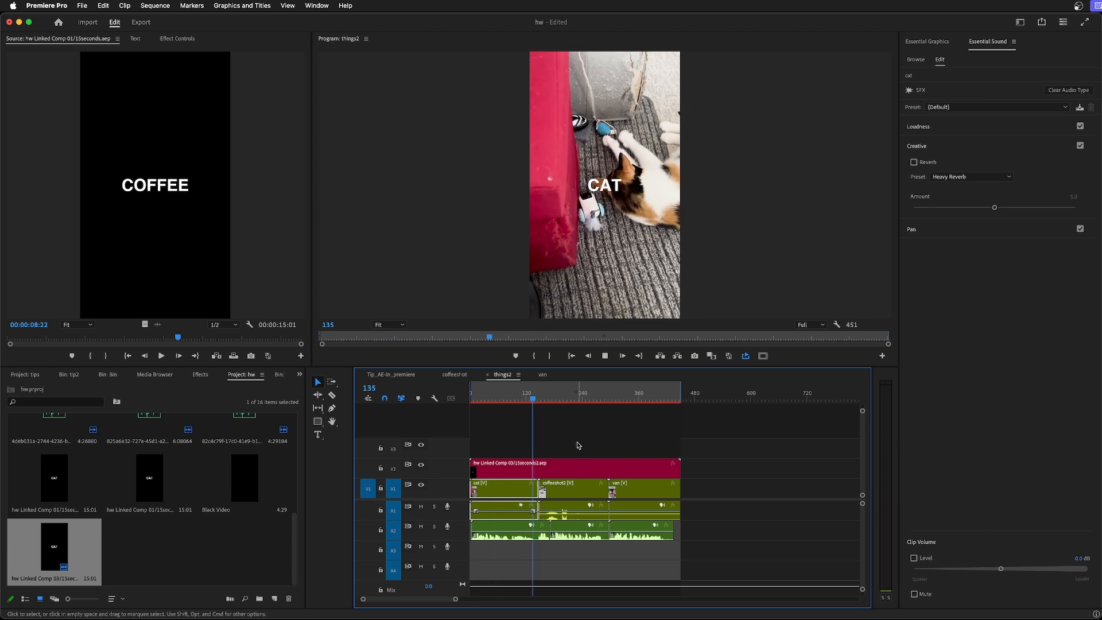
{"action": "key", "text": "space"}
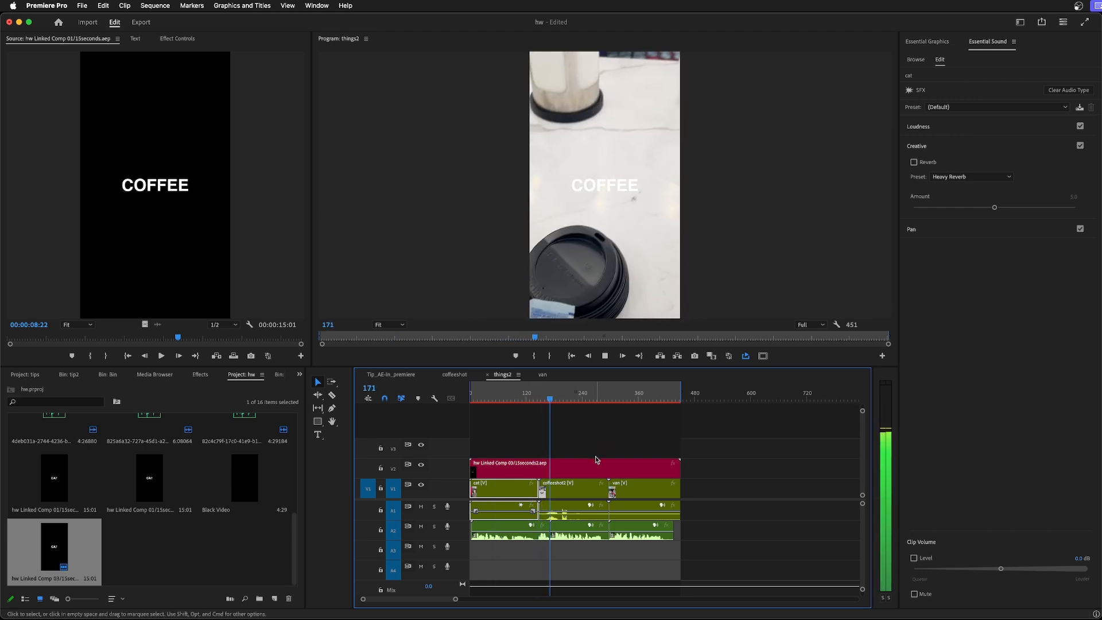
{"action": "key", "text": "space"}
{"action": "left_click", "coordinate": [603, 396]}
{"action": "key", "text": "space"}
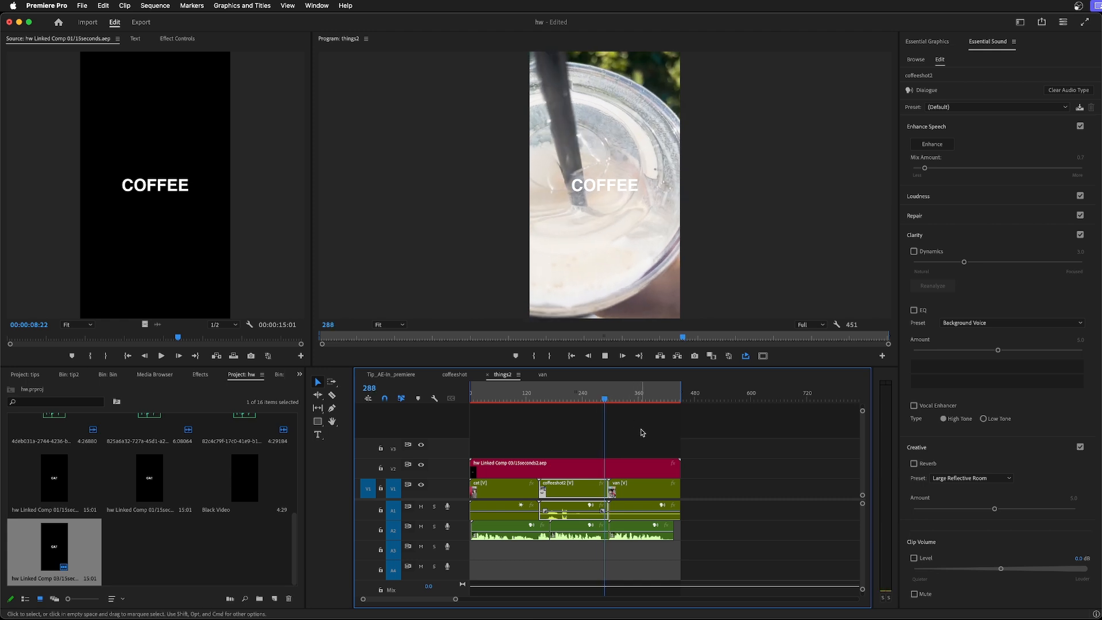
{"action": "left_click_drag", "start_coordinate": [620, 398], "coordinate": [556, 440]}
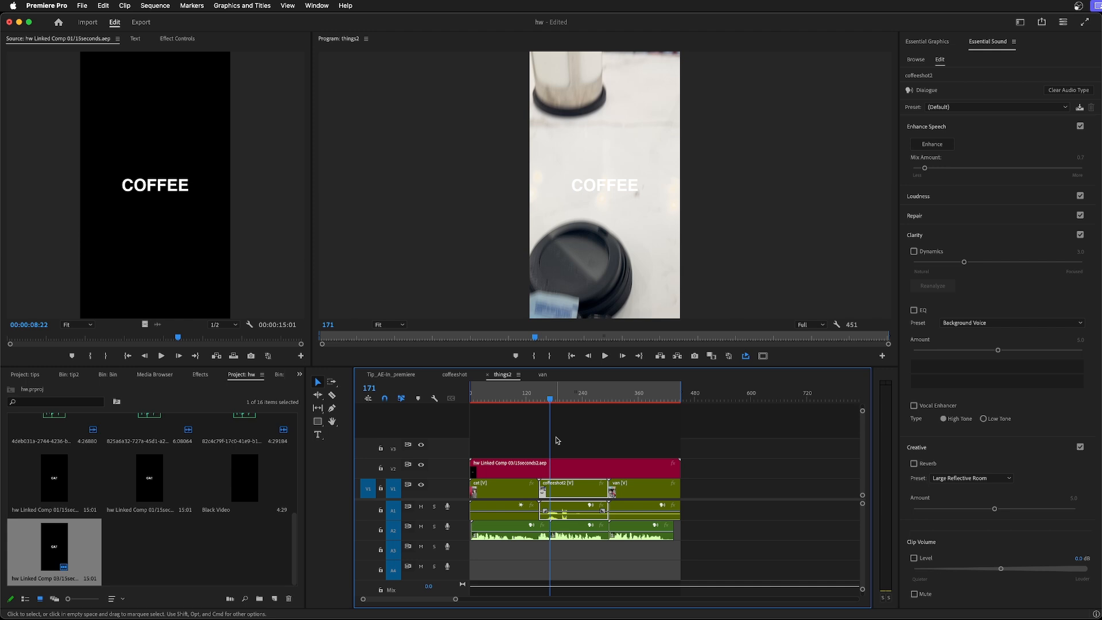
{"action": "mouse_move", "coordinate": [550, 397]}
{"action": "left_mouse_down"}
{"action": "mouse_move", "coordinate": [490, 399]}
{"action": "mouse_move", "coordinate": [679, 401]}
{"action": "mouse_move", "coordinate": [570, 402]}
{"action": "left_mouse_up"}
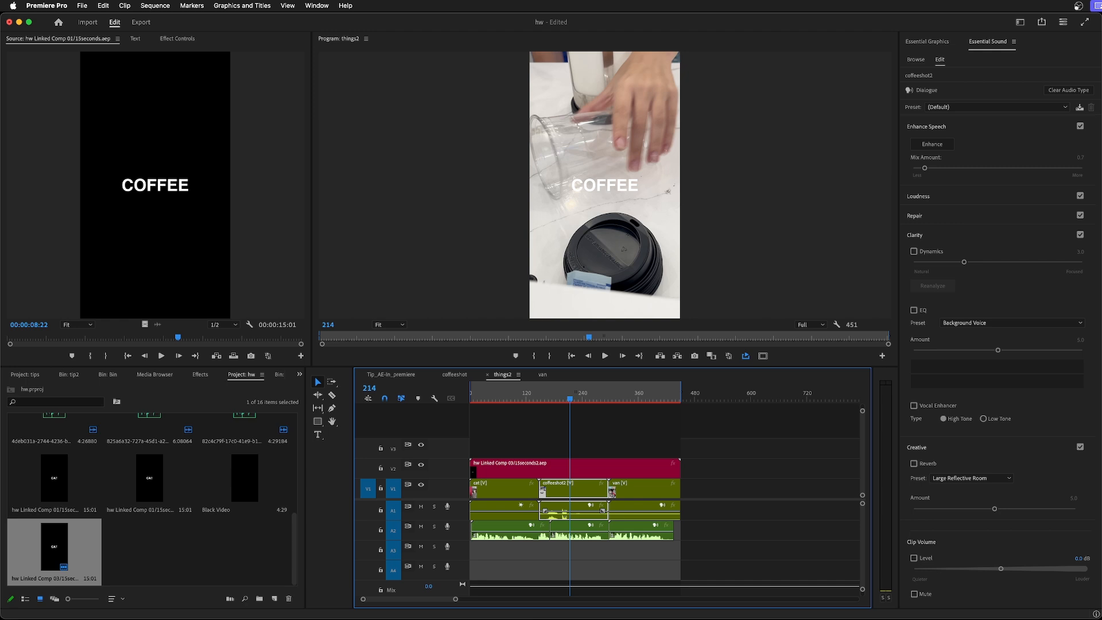
{"action": "key", "text": "super+Tab"}
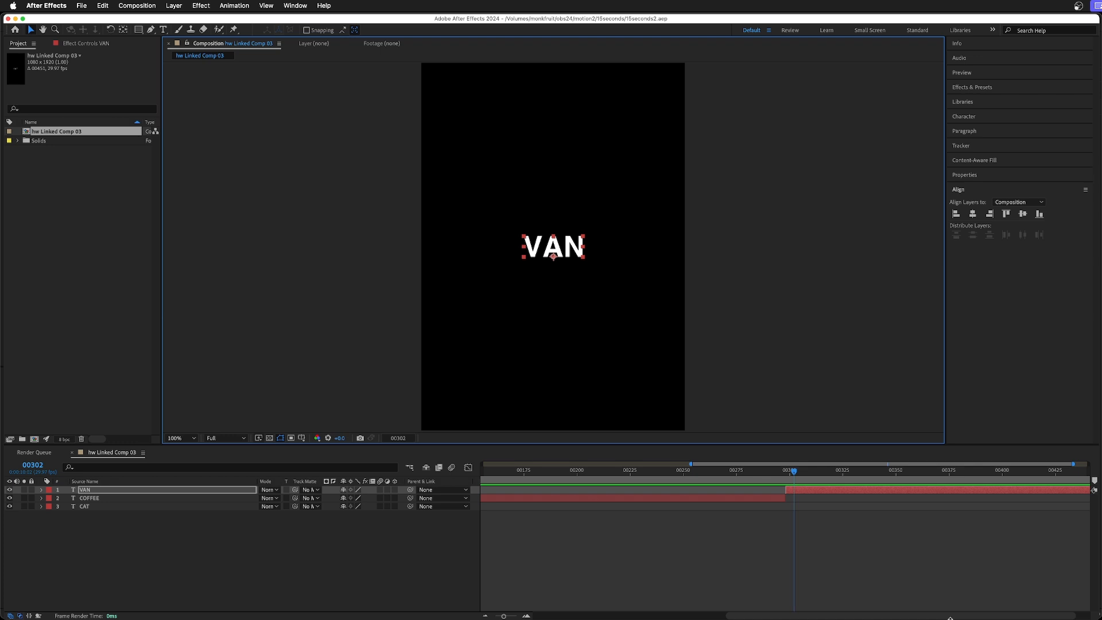
{"action": "key", "text": "super+Tab"}
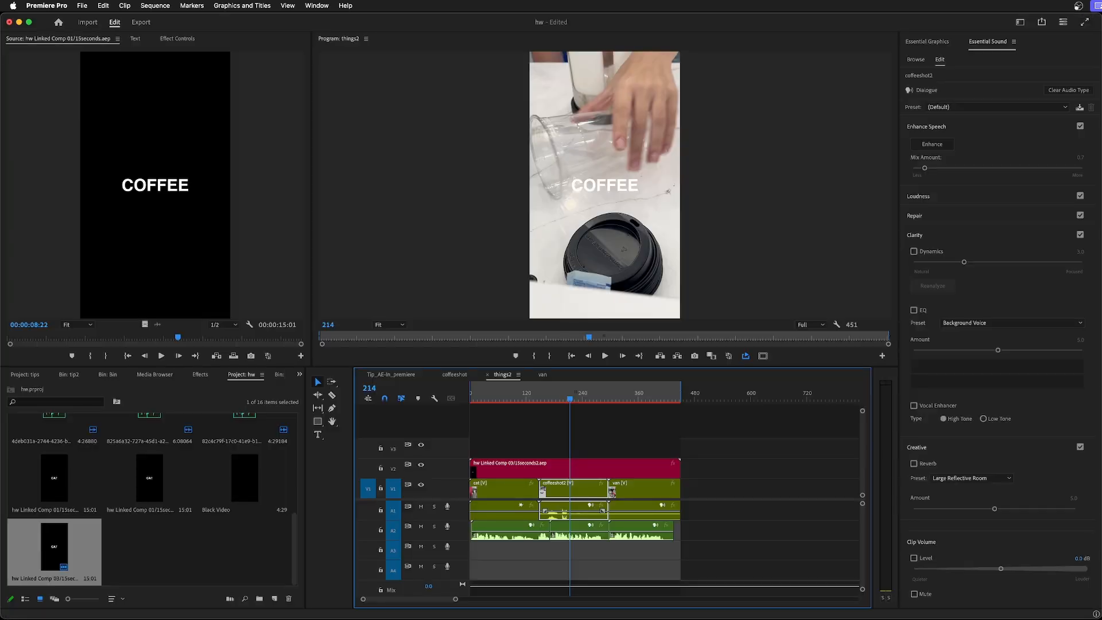